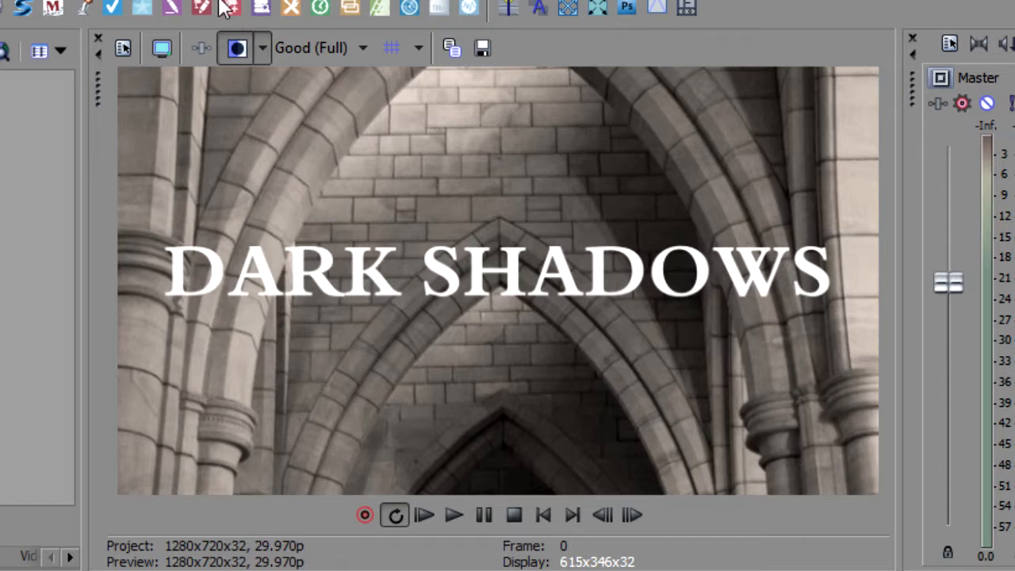
# Step: Compare the DARK SHADOWS composite with and without its effects, and view its full Title, Smoke and Background track layout
pyautogui.click(230, 45)
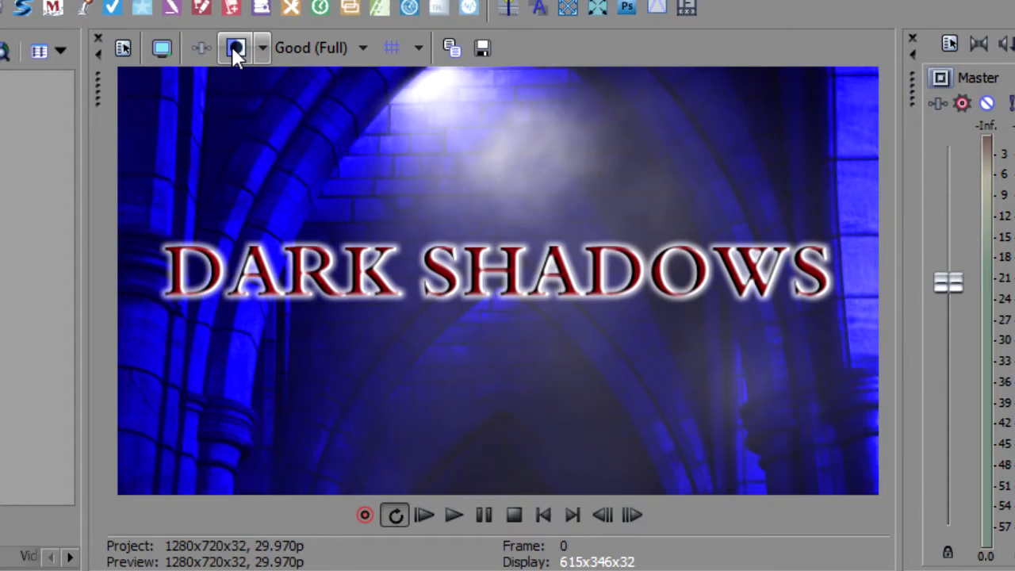
pyautogui.click(233, 49)
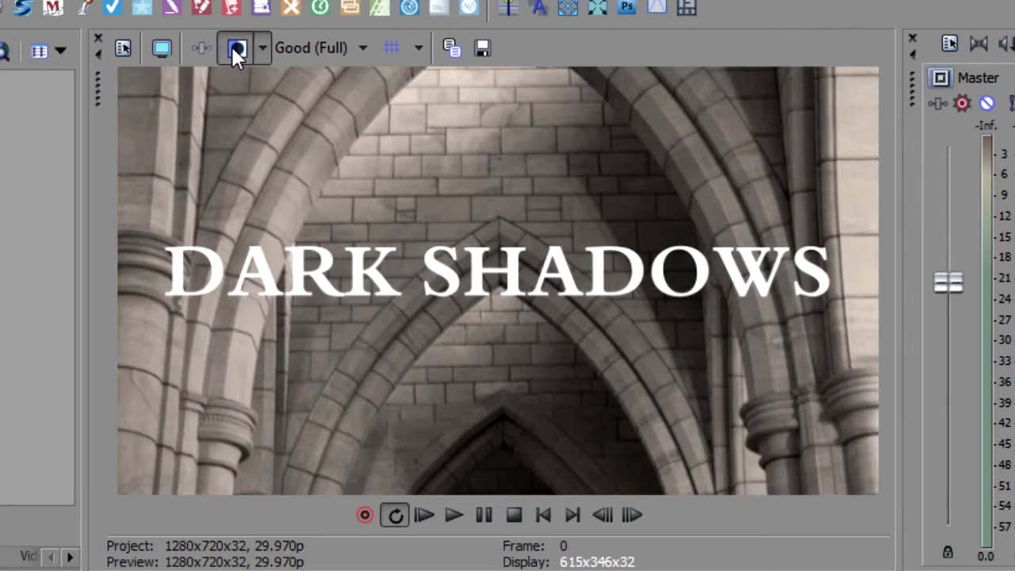
pyautogui.click(232, 49)
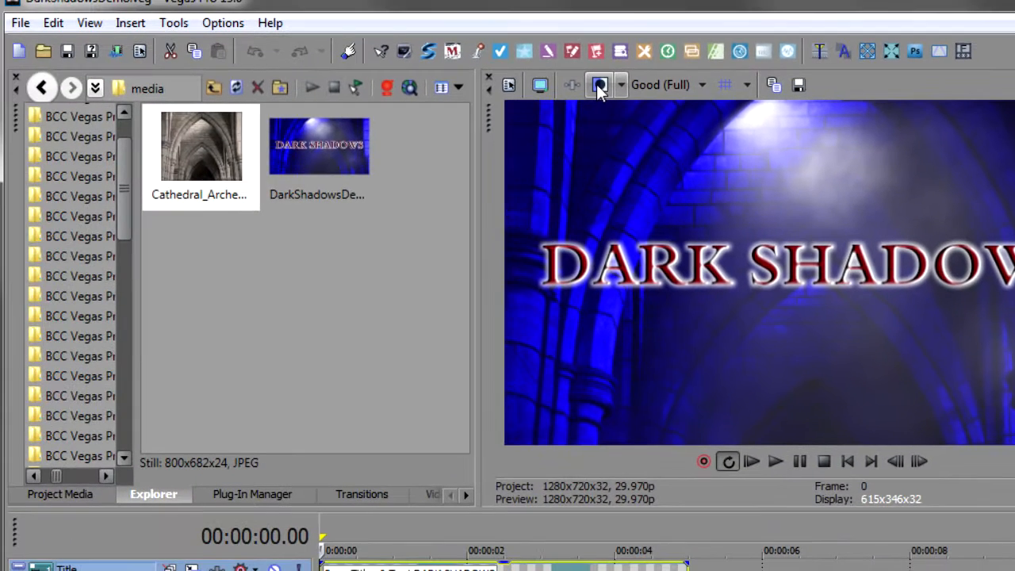
pyautogui.press('F11')
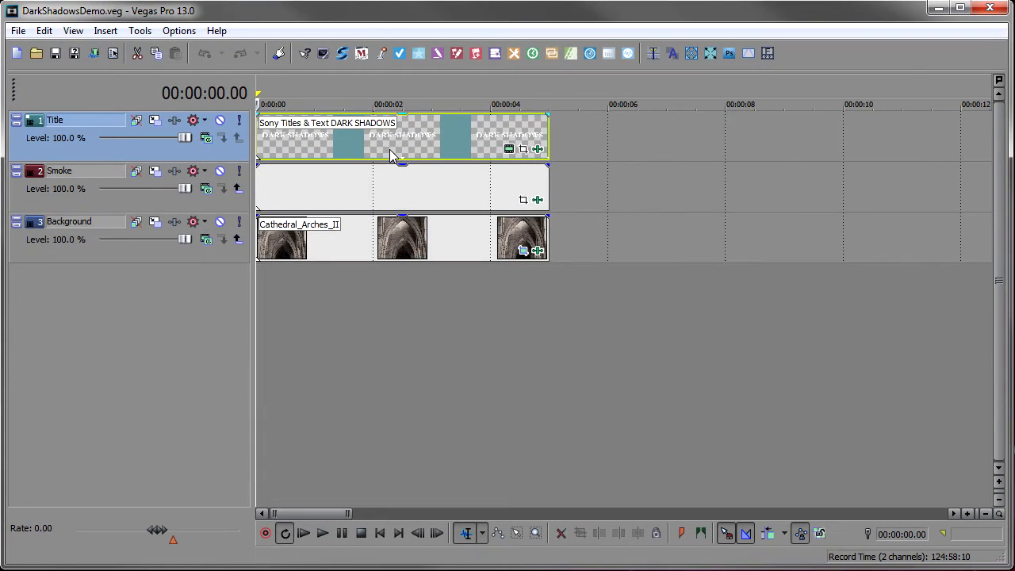
pyautogui.press('F11')
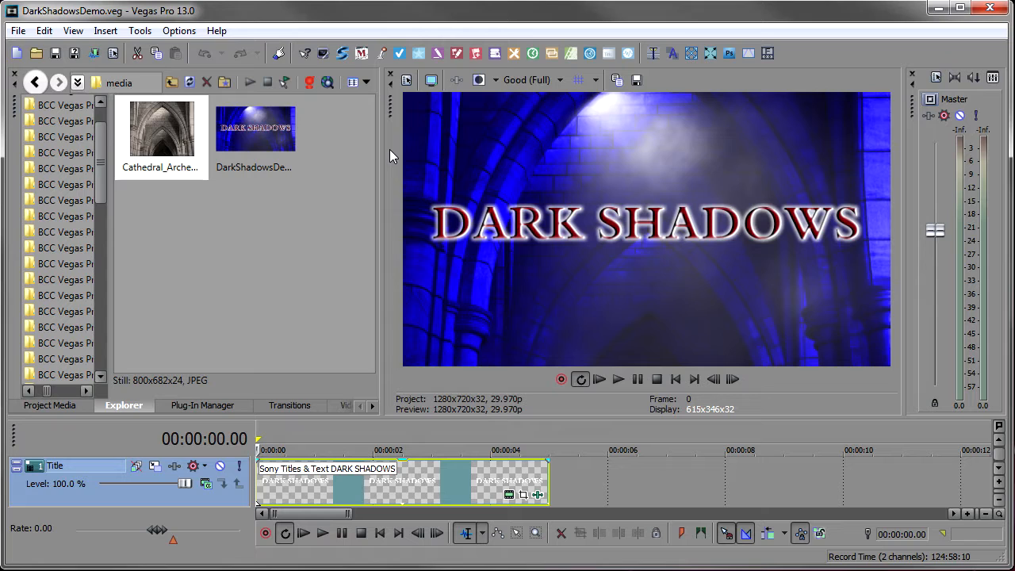
# Step: Create a new empty project and place the Cathedral_Arches still at the start of the timeline
pyautogui.click(17, 53)
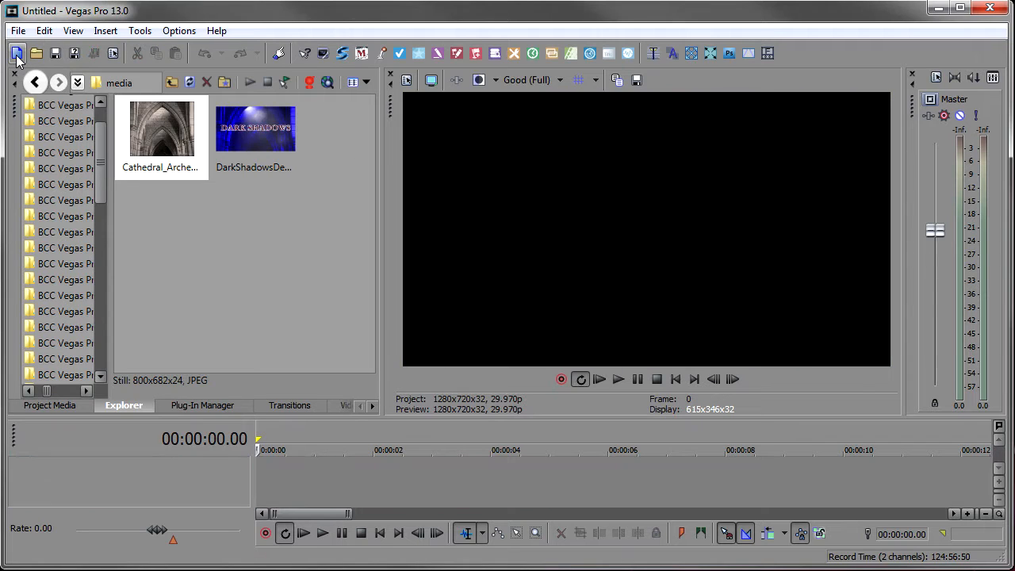
pyautogui.moveTo(157, 131); pyautogui.dragTo(259, 477)
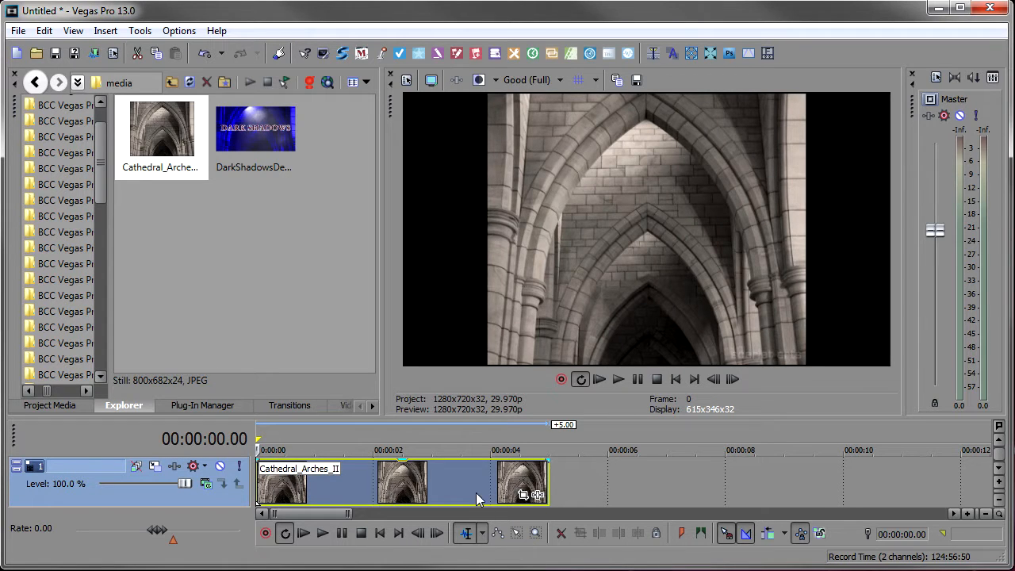
# Step: Crop the cathedral event to match the output aspect, tightening the crop frame to about 782.6 by 440.2
pyautogui.click(523, 496)
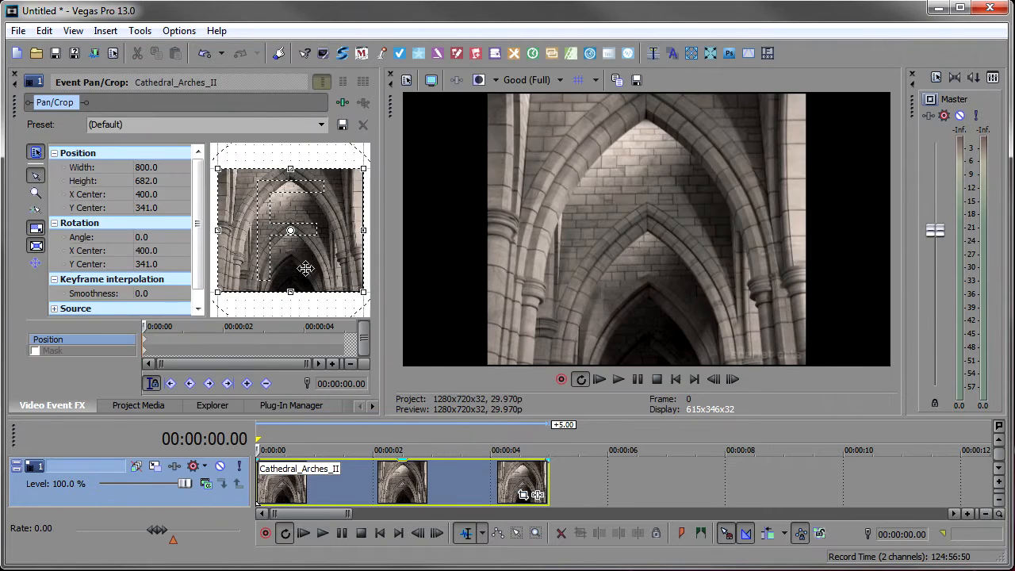
pyautogui.rightClick(295, 253)
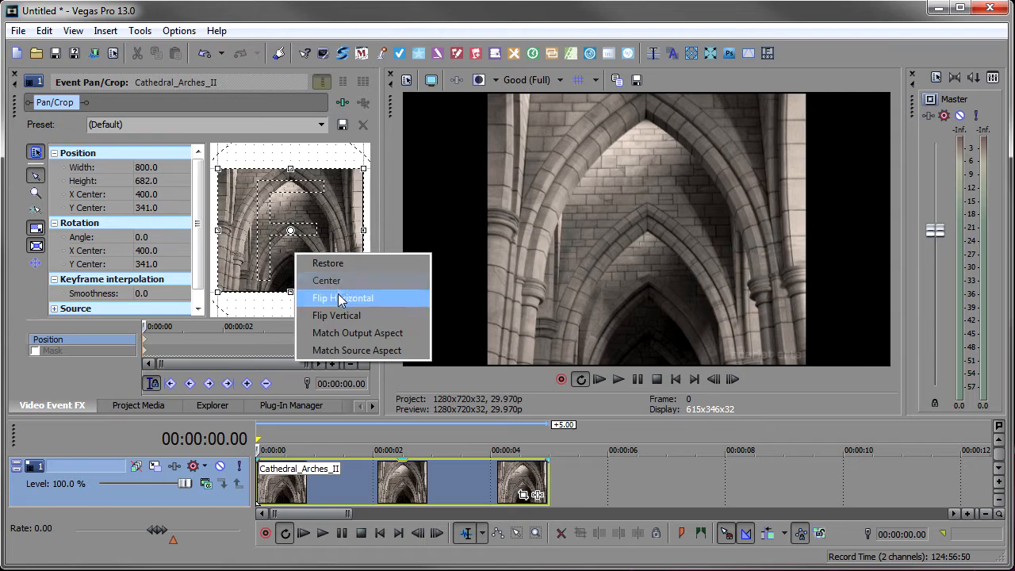
pyautogui.click(348, 336)
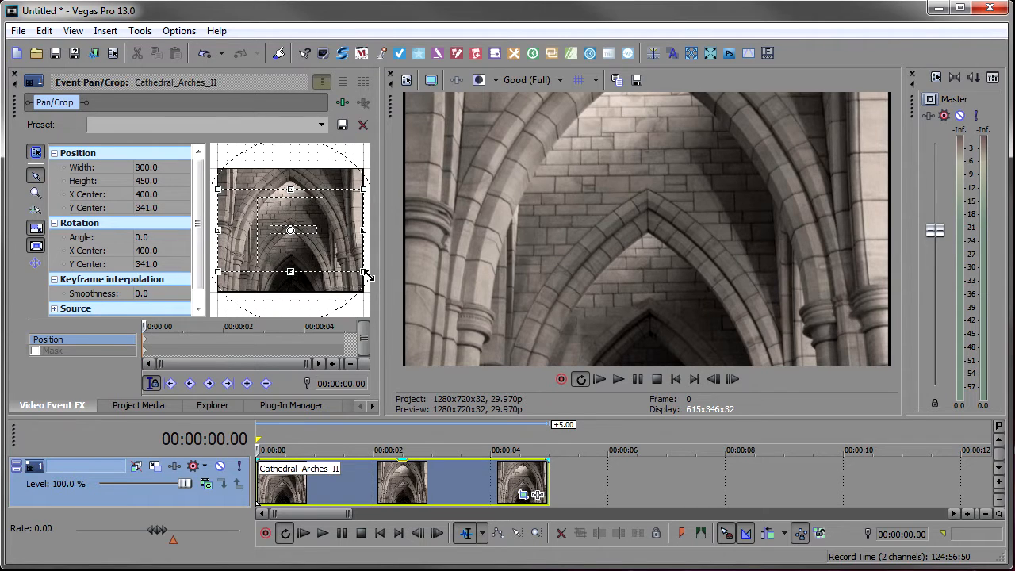
pyautogui.moveTo(367, 275); pyautogui.dragTo(366, 273)
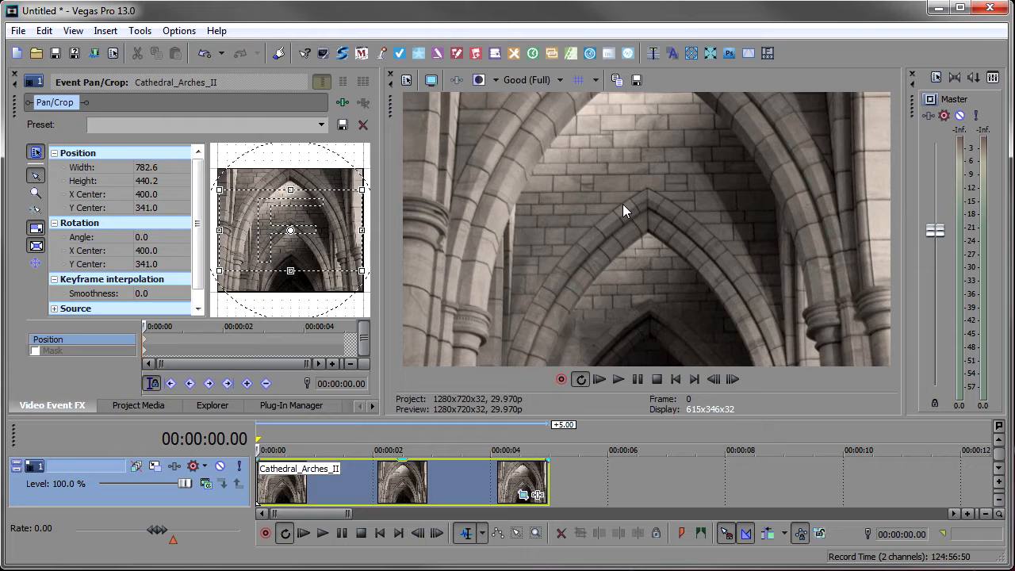
# Step: Add the BCC Colorize effect from the BCC Color & Tone group to the cathedral event
pyautogui.click(430, 474)
pyautogui.click(342, 491)
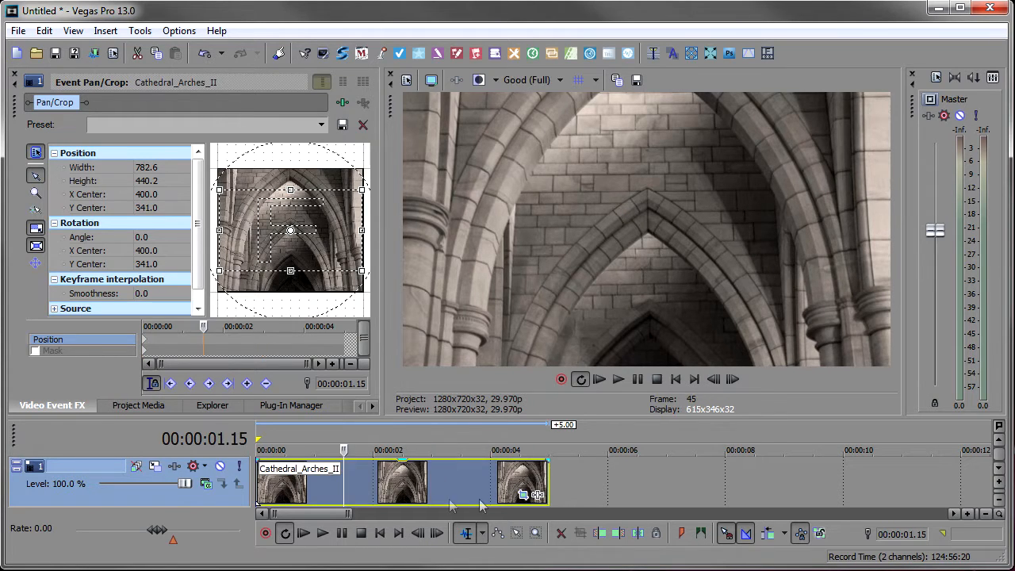
pyautogui.click(537, 496)
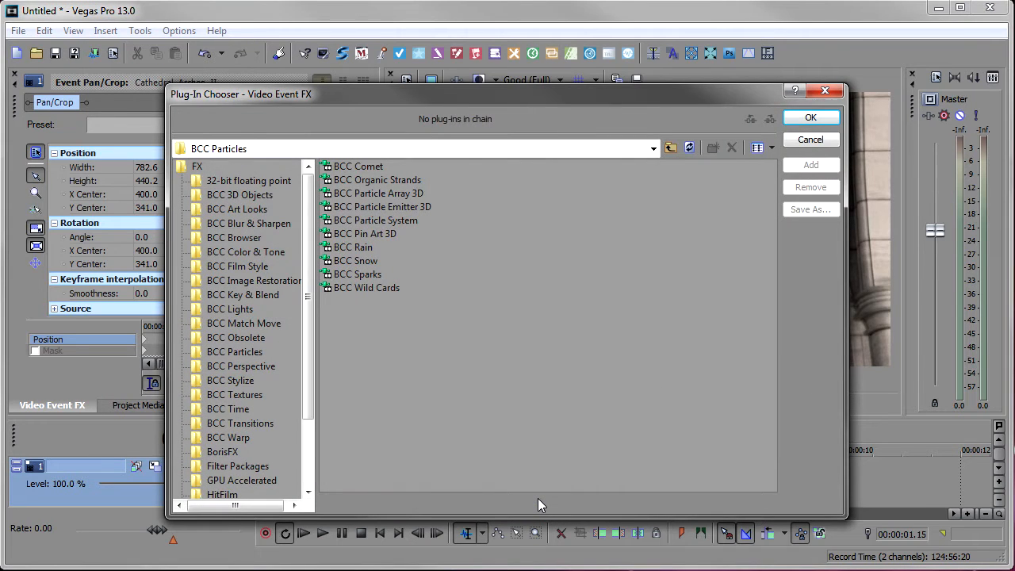
pyautogui.click(240, 250)
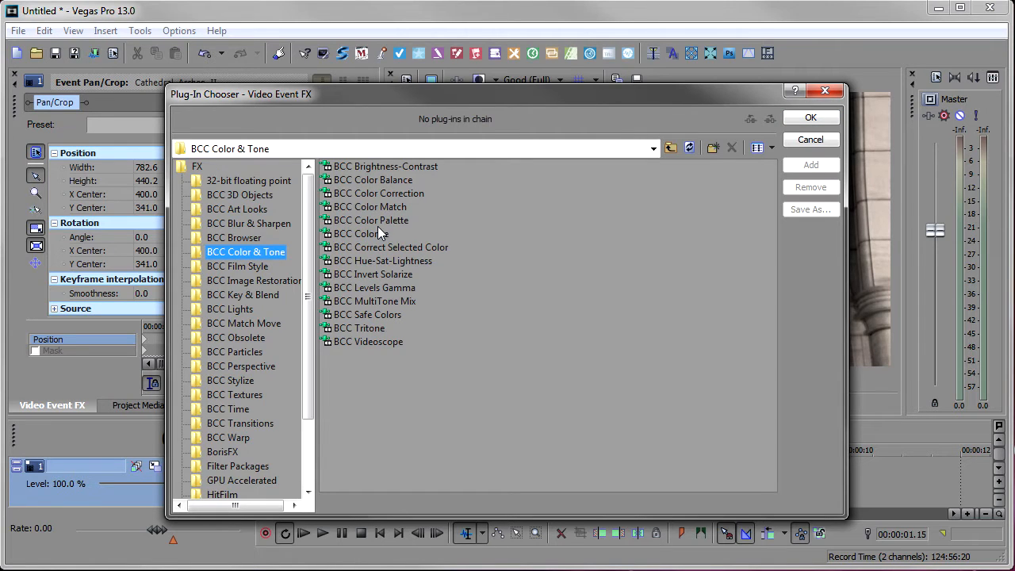
pyautogui.doubleClick(377, 231)
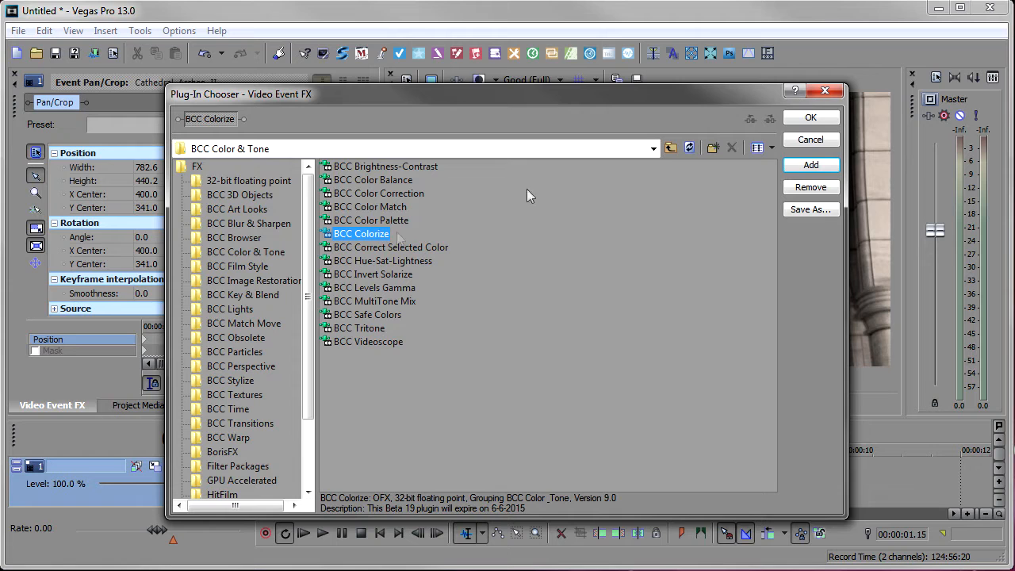
pyautogui.click(805, 118)
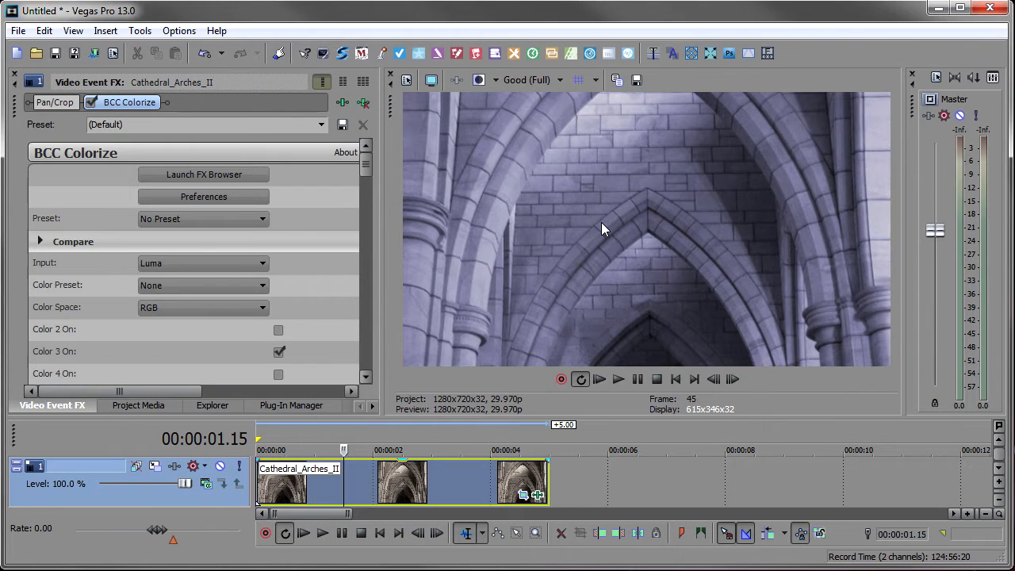
# Step: Set Color 3 of BCC Colorize to a deep blue with HSV values of about 240, 1.0, 0.73
pyautogui.moveTo(363, 164); pyautogui.dragTo(369, 238)
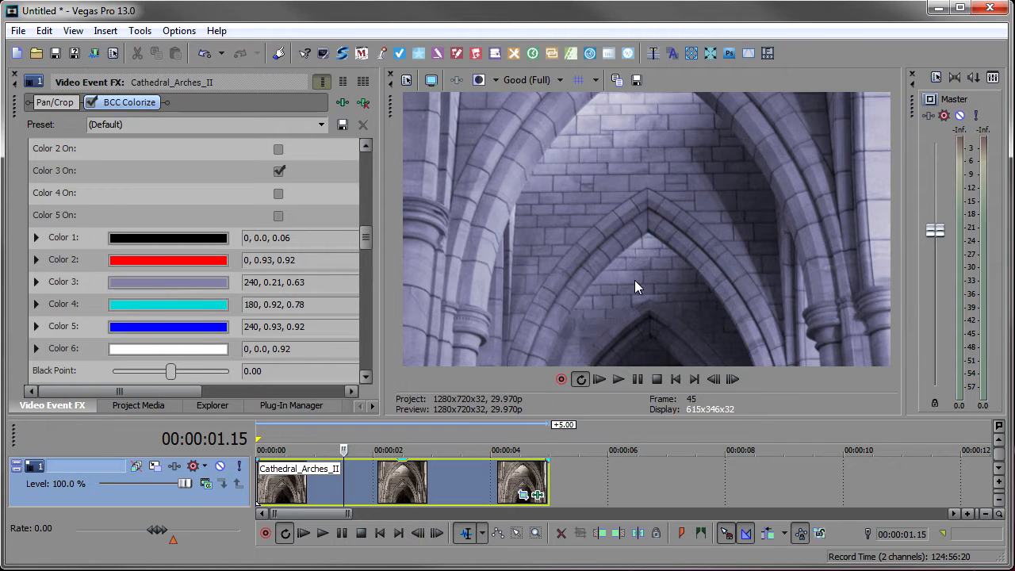
pyautogui.click(168, 283)
pyautogui.click(182, 341)
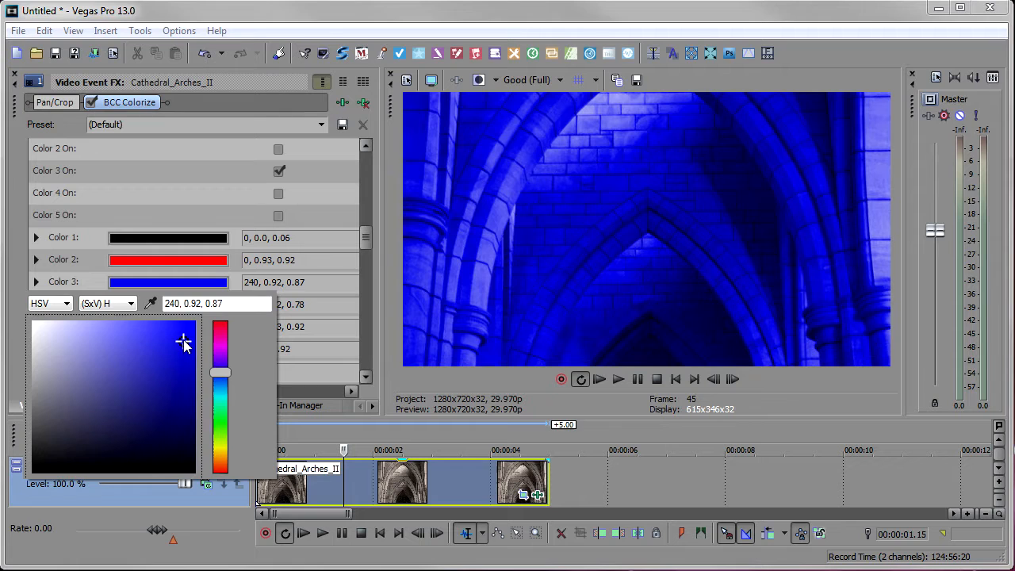
pyautogui.moveTo(183, 340); pyautogui.dragTo(197, 362)
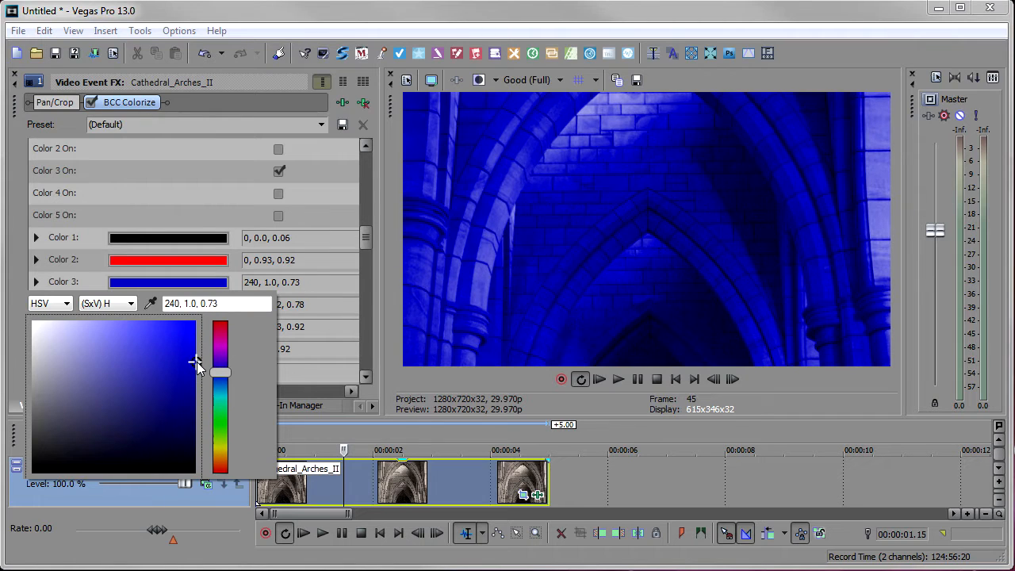
pyautogui.click(227, 281)
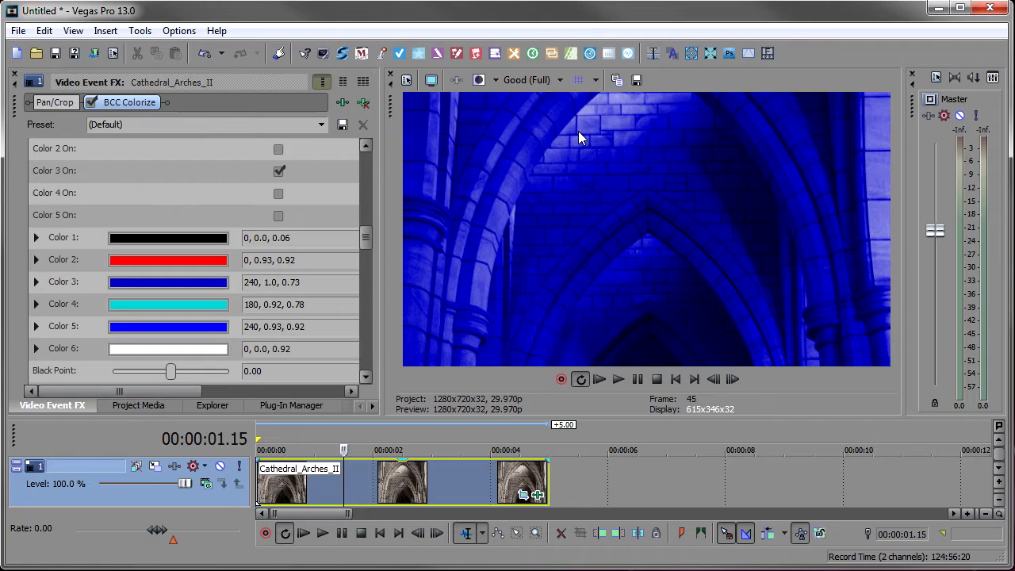
# Step: Insert a new video track above the background and add an empty event at the start of the timeline
pyautogui.click(106, 30)
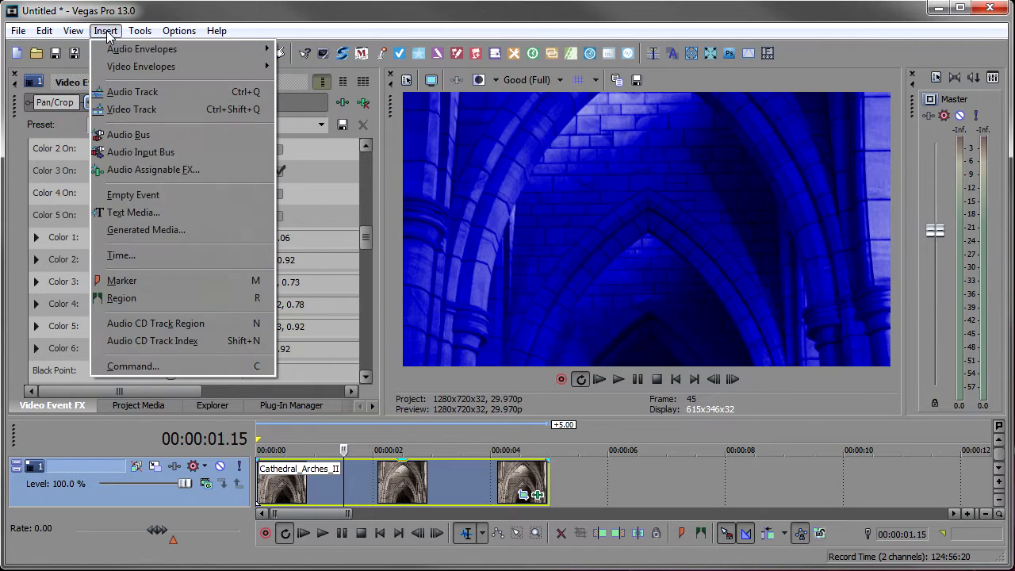
pyautogui.click(130, 108)
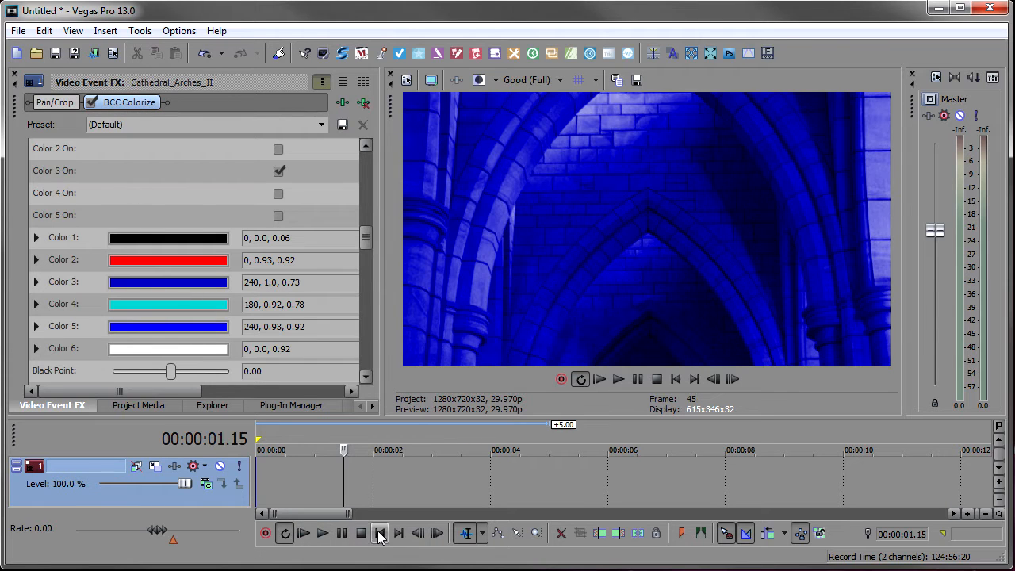
pyautogui.click(380, 533)
pyautogui.rightClick(300, 469)
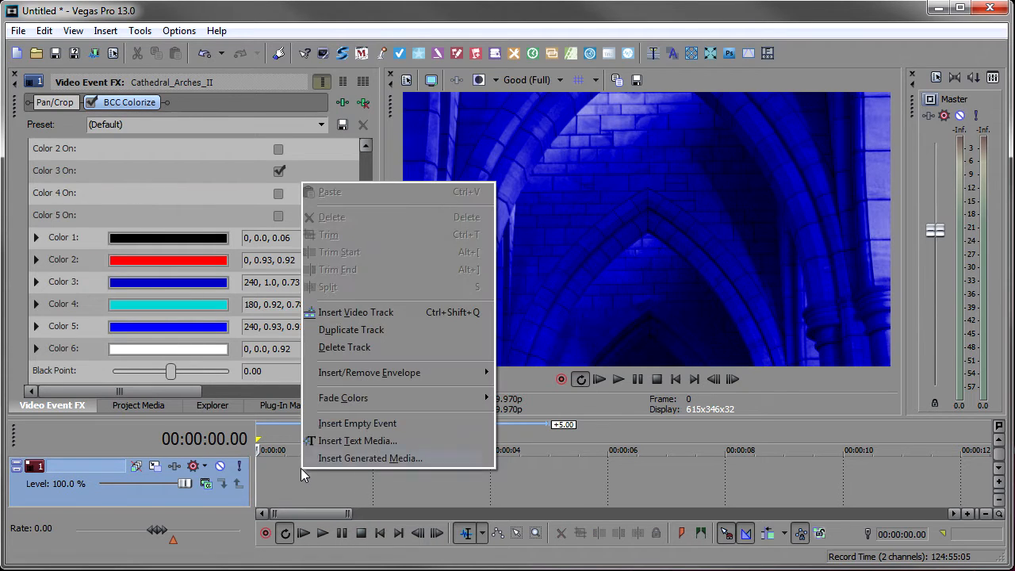
pyautogui.click(315, 427)
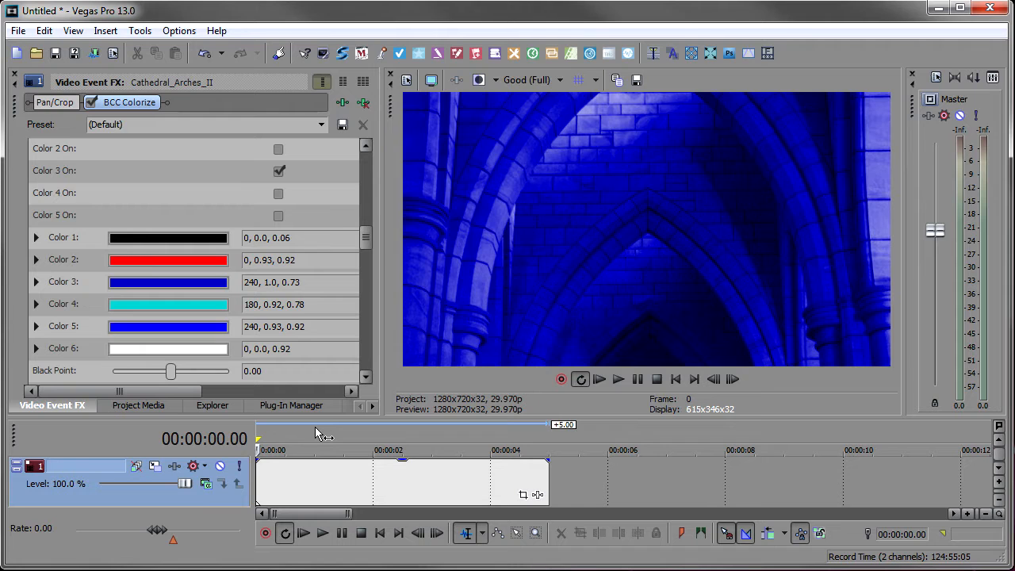
# Step: Add the BCC Stage Light effect from the BCC Lights group to the empty event
pyautogui.click(537, 495)
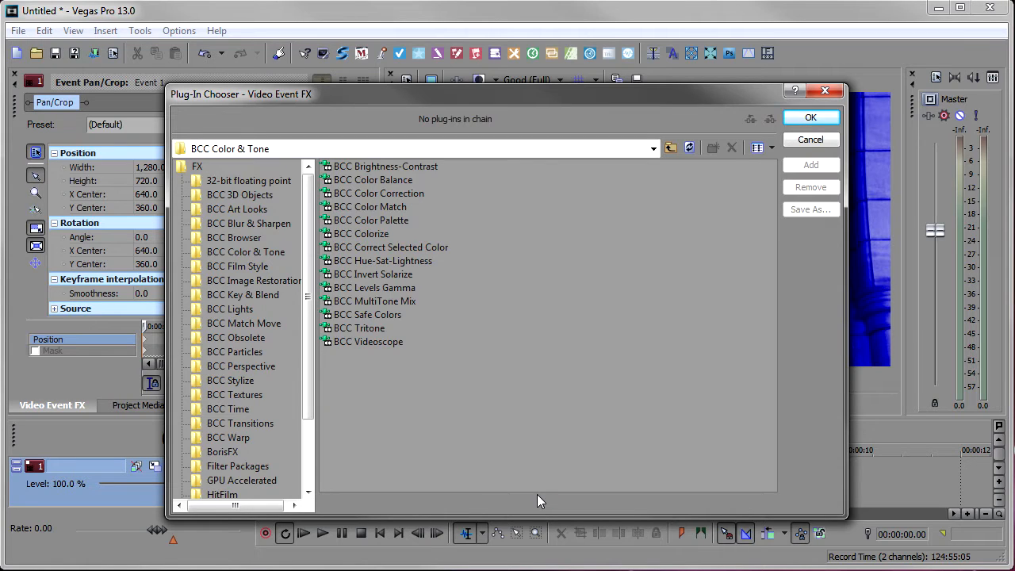
pyautogui.click(226, 313)
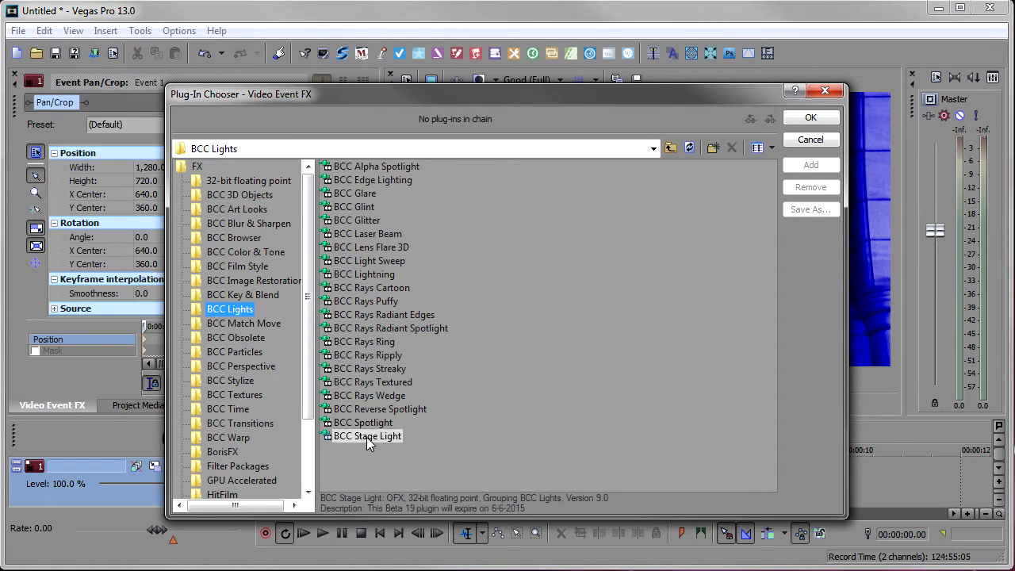
pyautogui.doubleClick(367, 436)
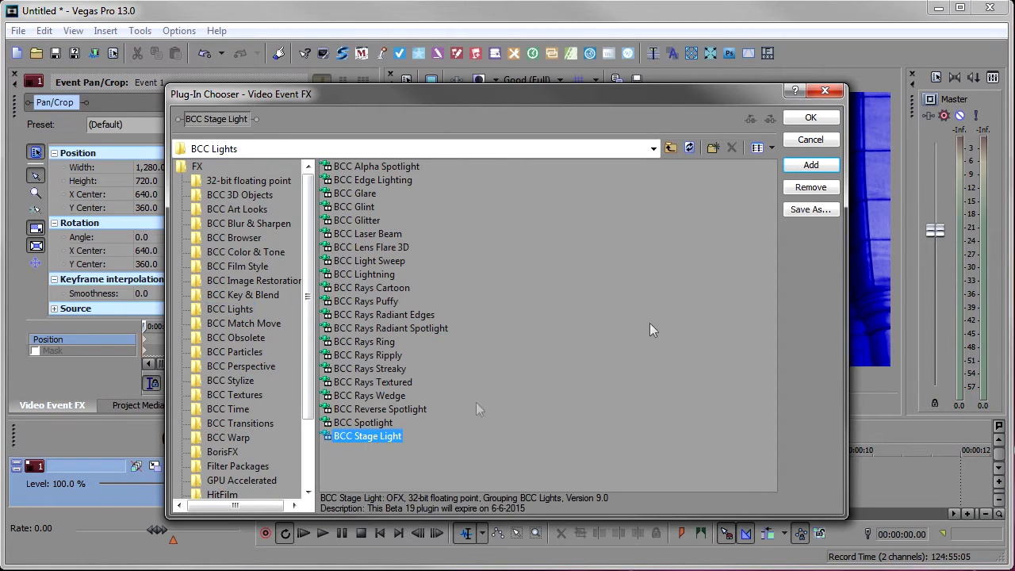
pyautogui.click(810, 117)
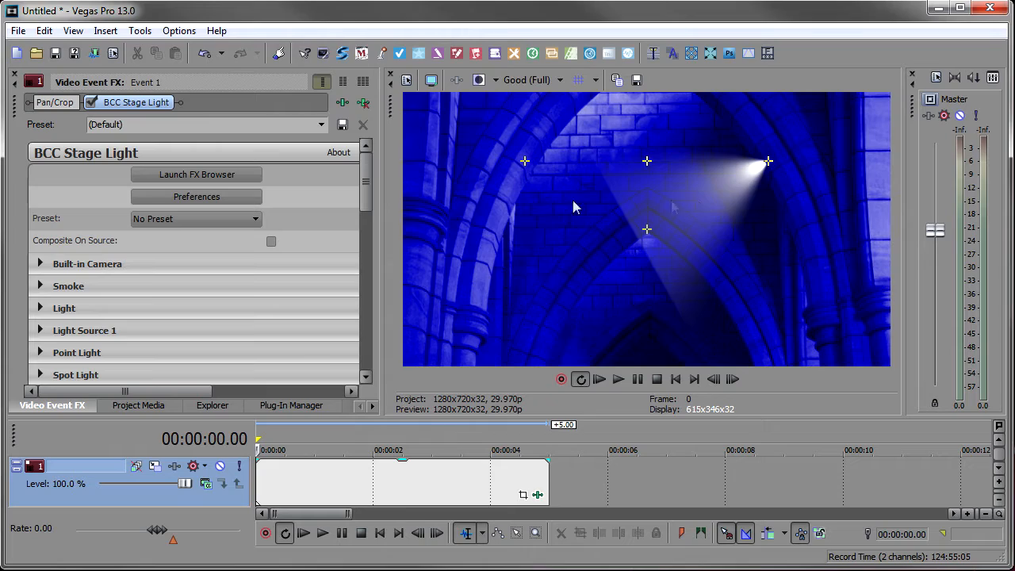
# Step: Preview several point and spot light presets for BCC Stage Light in the FX Browser, and close it without applying any
pyautogui.click(181, 174)
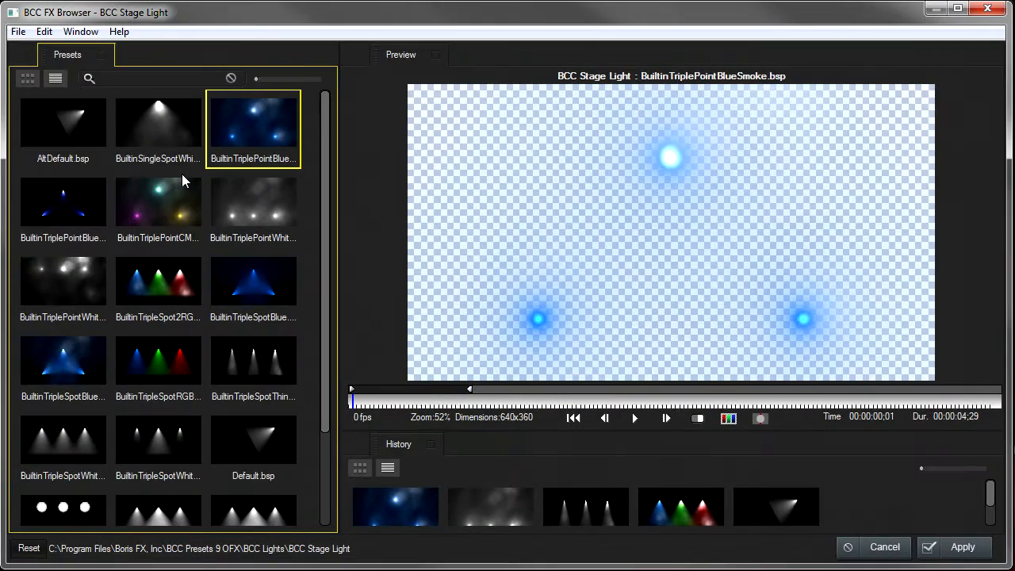
pyautogui.click(258, 203)
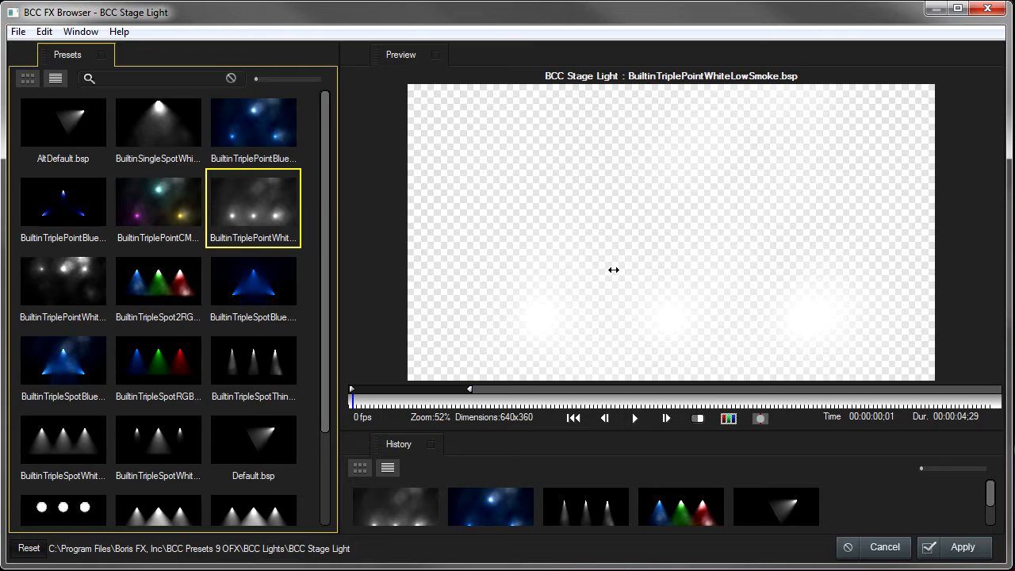
pyautogui.click(146, 291)
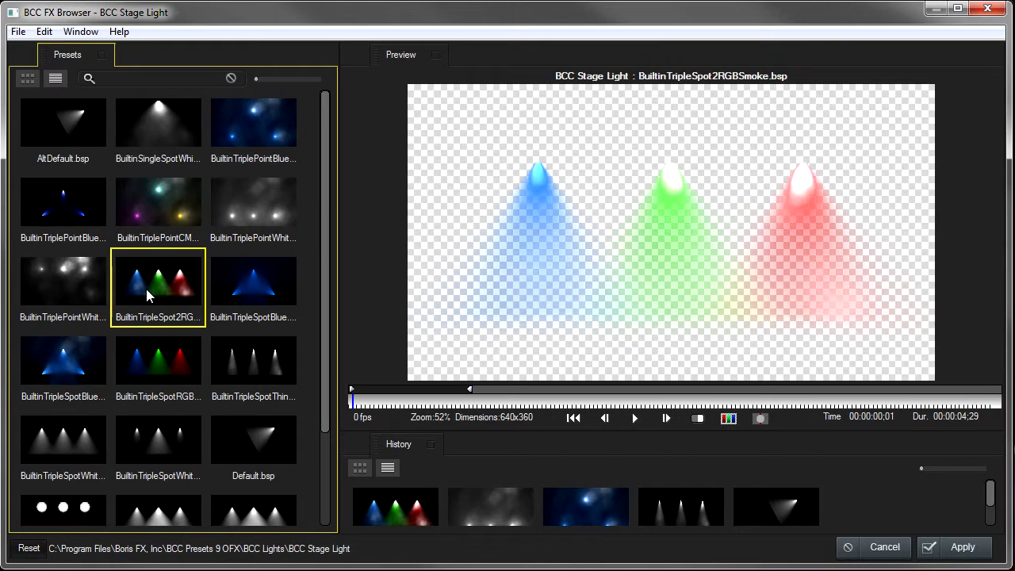
pyautogui.click(157, 361)
pyautogui.click(78, 364)
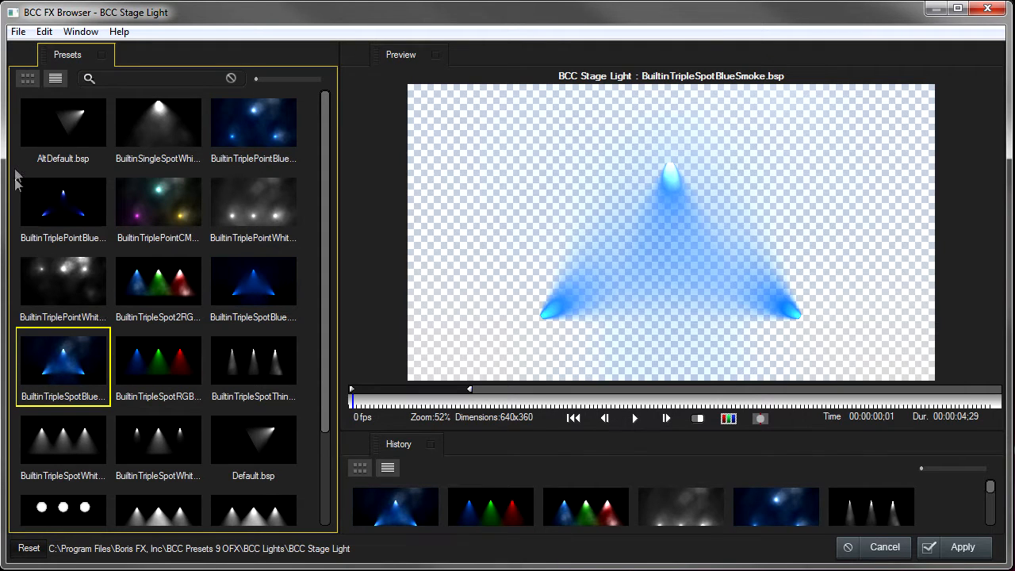
pyautogui.click(68, 120)
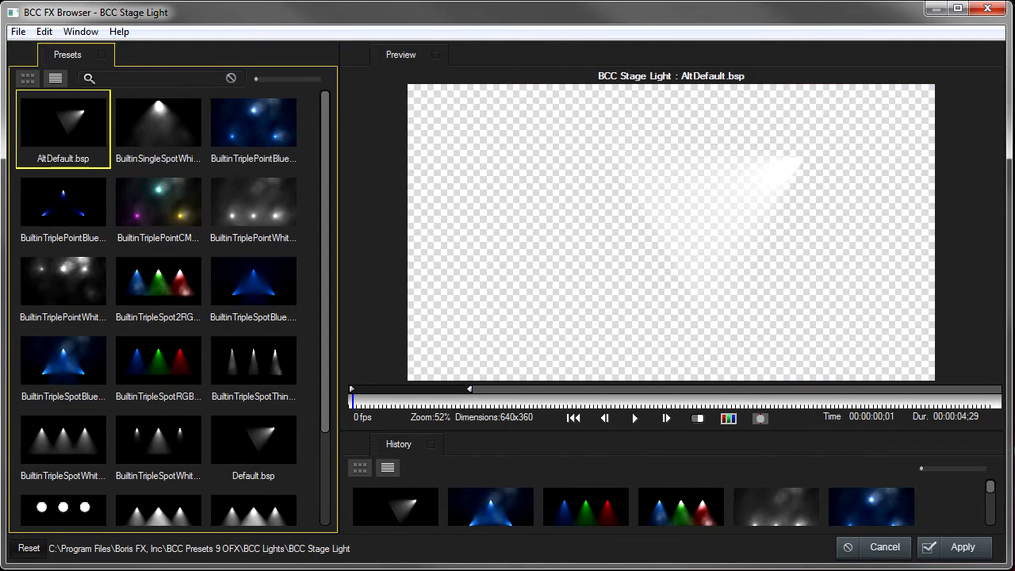
pyautogui.click(885, 547)
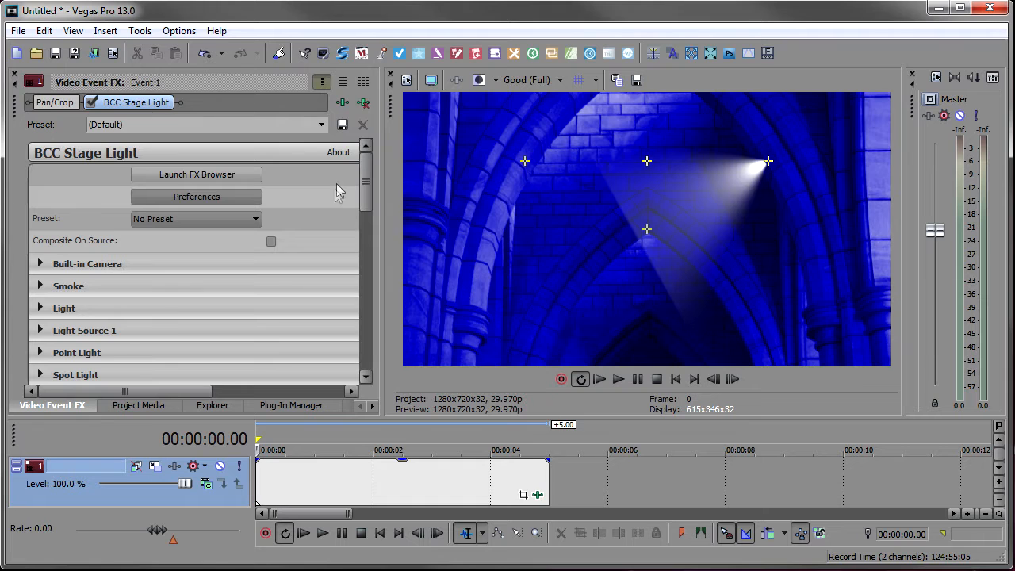
# Step: Try switching on light sources 2 and 3 in BCC Stage Light, and switch both off again
pyautogui.moveTo(366, 183); pyautogui.dragTo(242, 277)
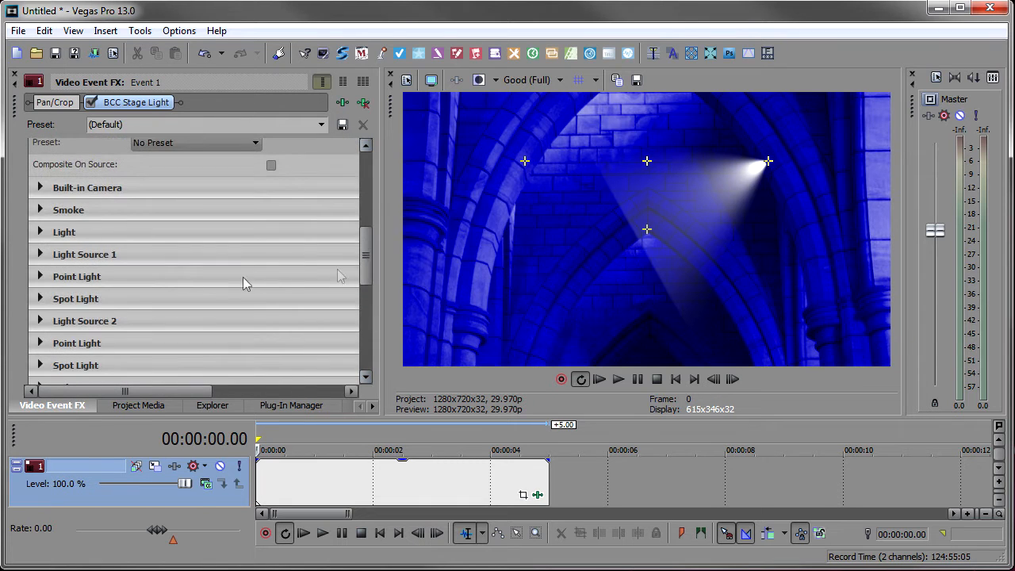
pyautogui.click(40, 232)
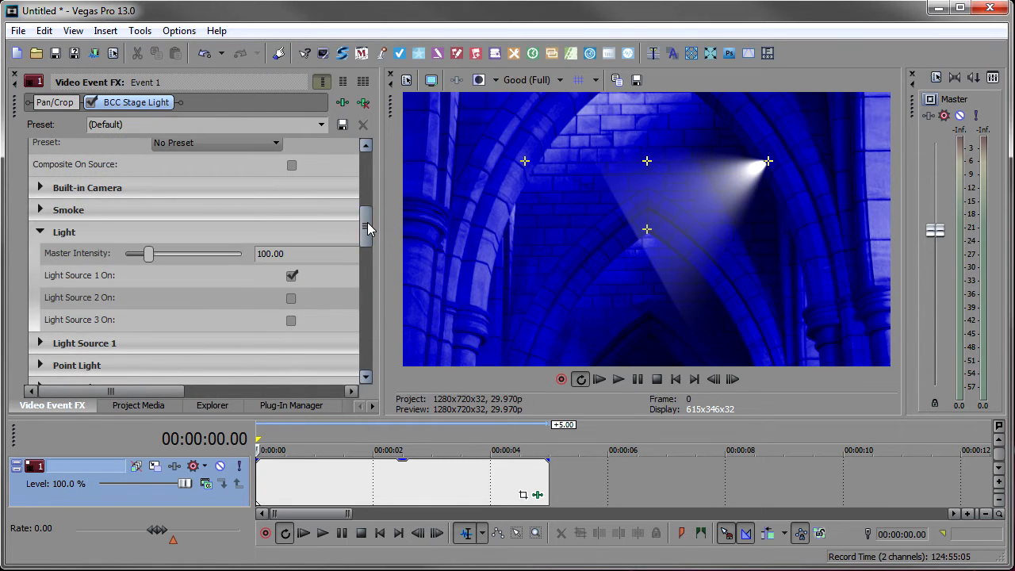
pyautogui.moveTo(366, 224); pyautogui.dragTo(364, 257)
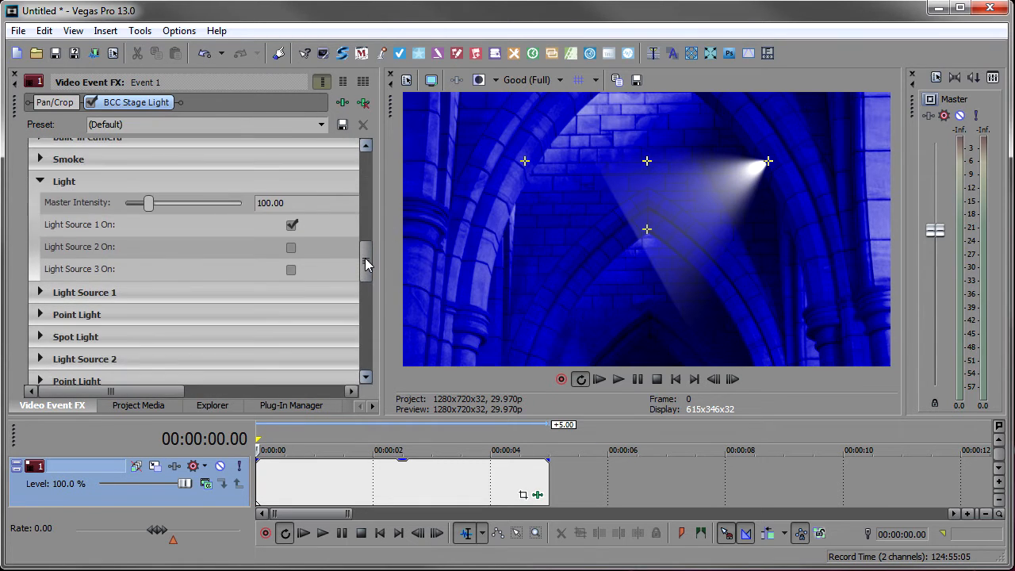
pyautogui.click(291, 248)
pyautogui.click(290, 270)
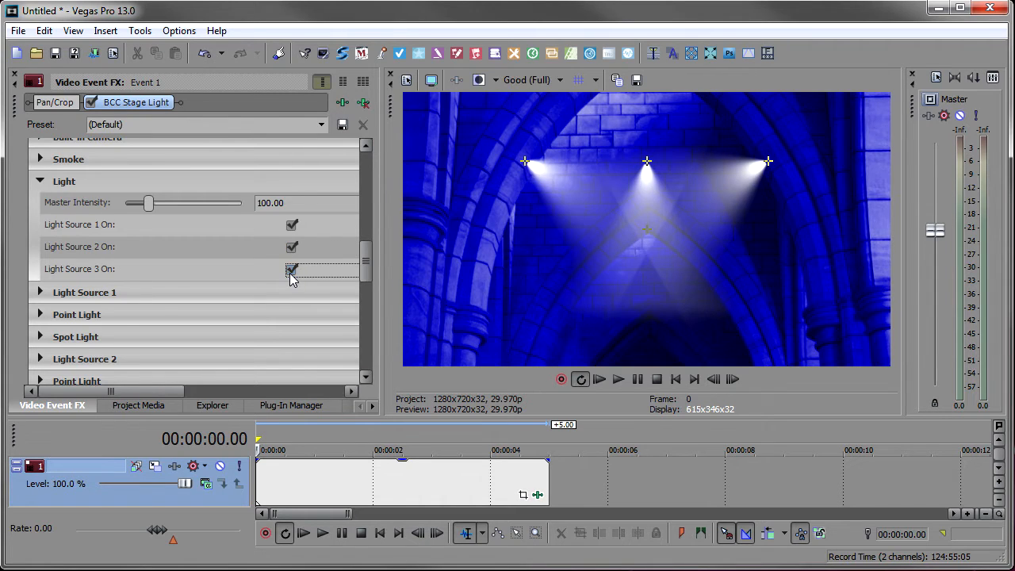
pyautogui.click(291, 271)
pyautogui.click(291, 248)
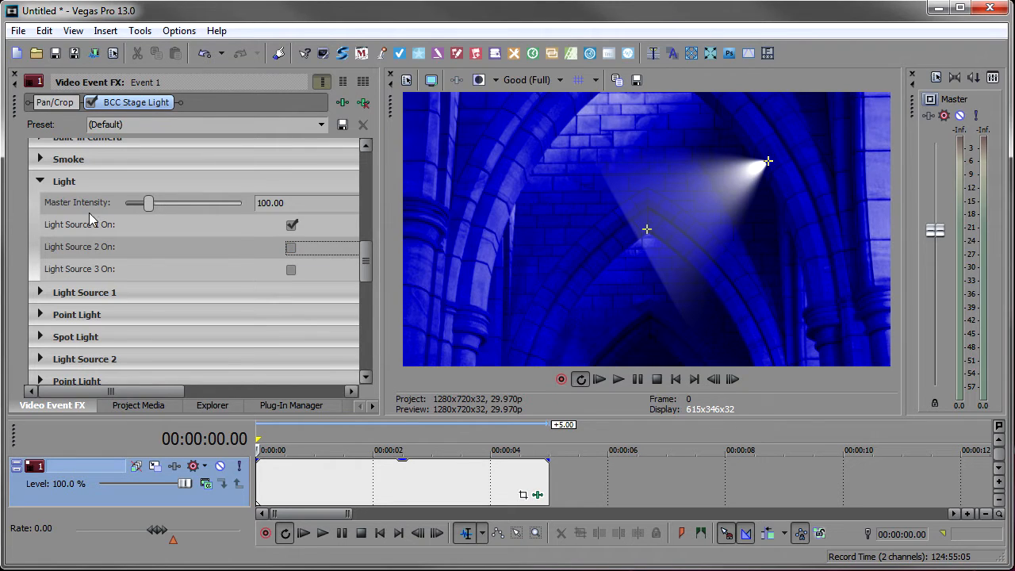
pyautogui.click(40, 182)
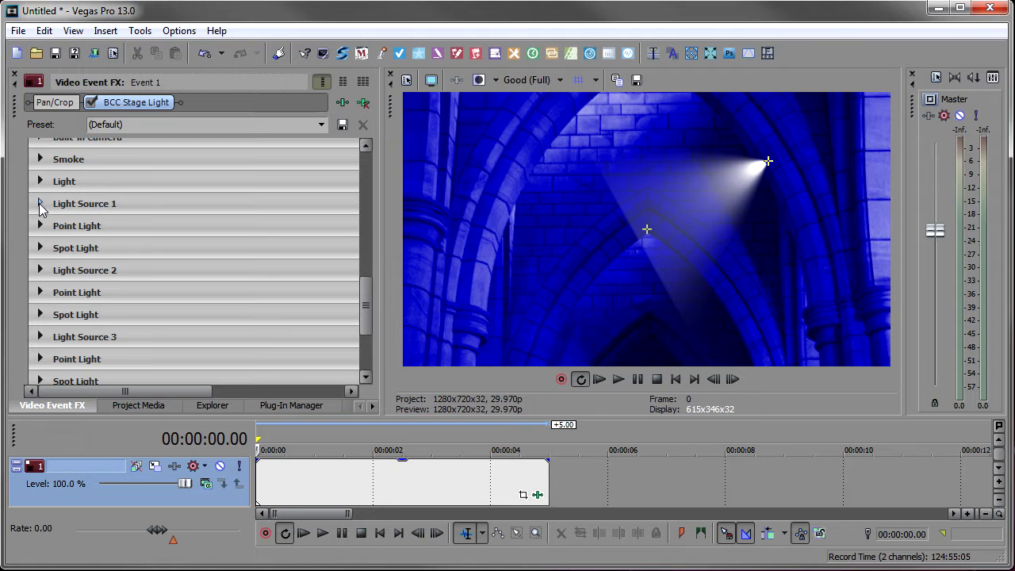
# Step: Raise Light Source 1's intensity to about 405 and move its position to about 0.41, 0.79
pyautogui.click(40, 203)
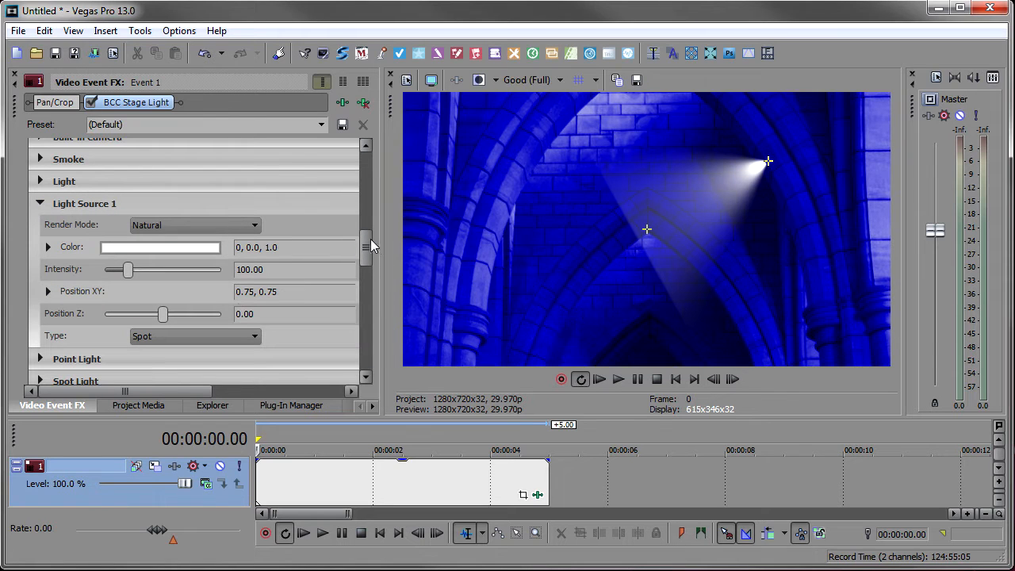
pyautogui.moveTo(368, 251); pyautogui.dragTo(369, 270)
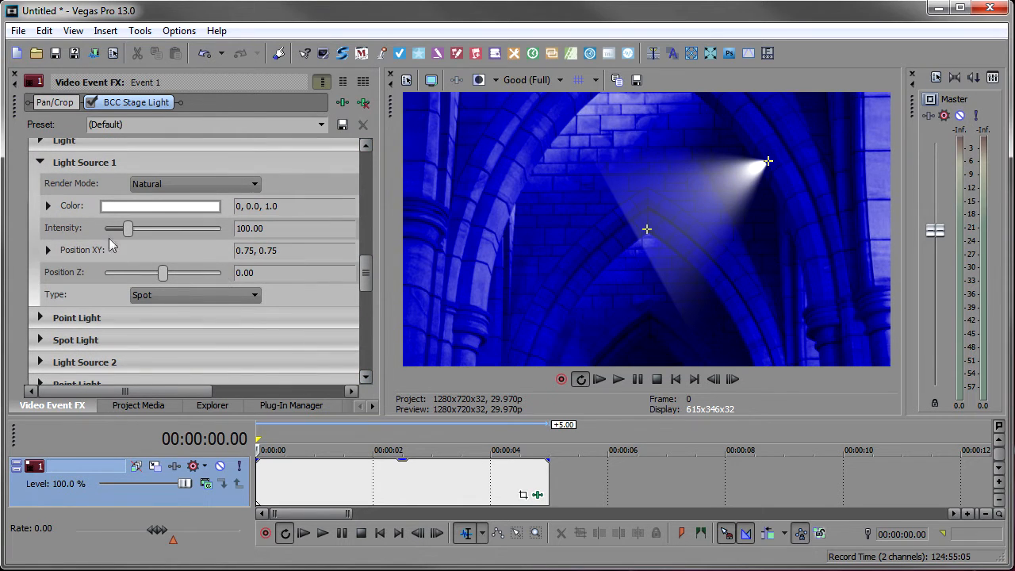
pyautogui.moveTo(130, 230); pyautogui.dragTo(200, 233)
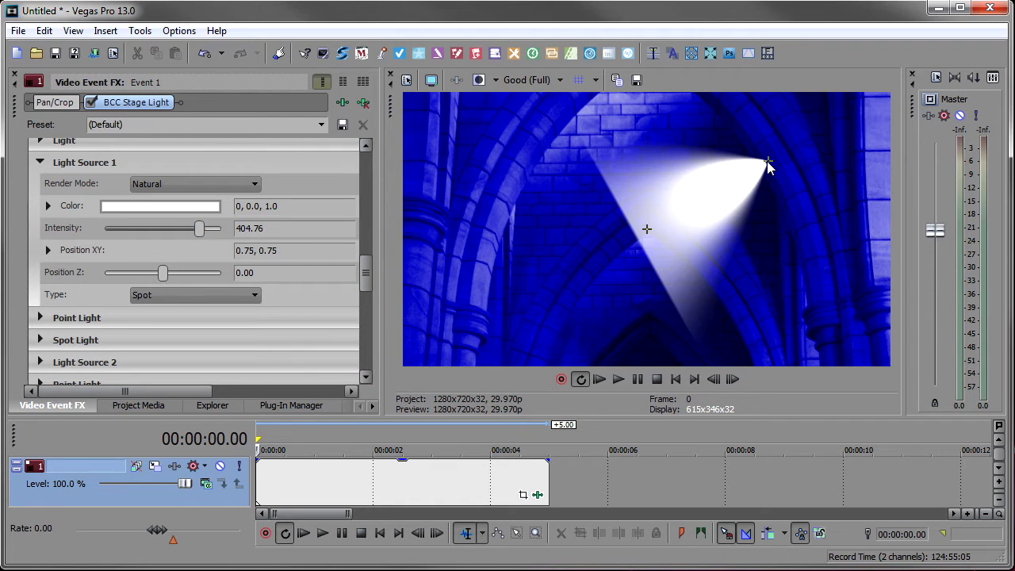
pyautogui.moveTo(766, 161); pyautogui.dragTo(624, 158)
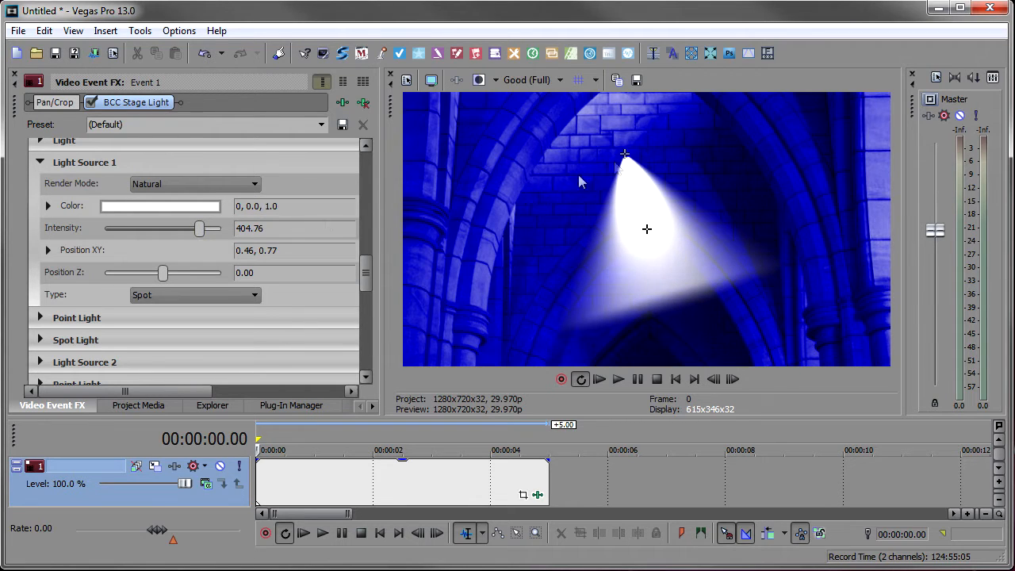
pyautogui.click(48, 250)
pyautogui.moveTo(217, 283)
pyautogui.mouseDown()
pyautogui.moveTo(229, 293)
pyautogui.moveTo(217, 287)
pyautogui.mouseUp()
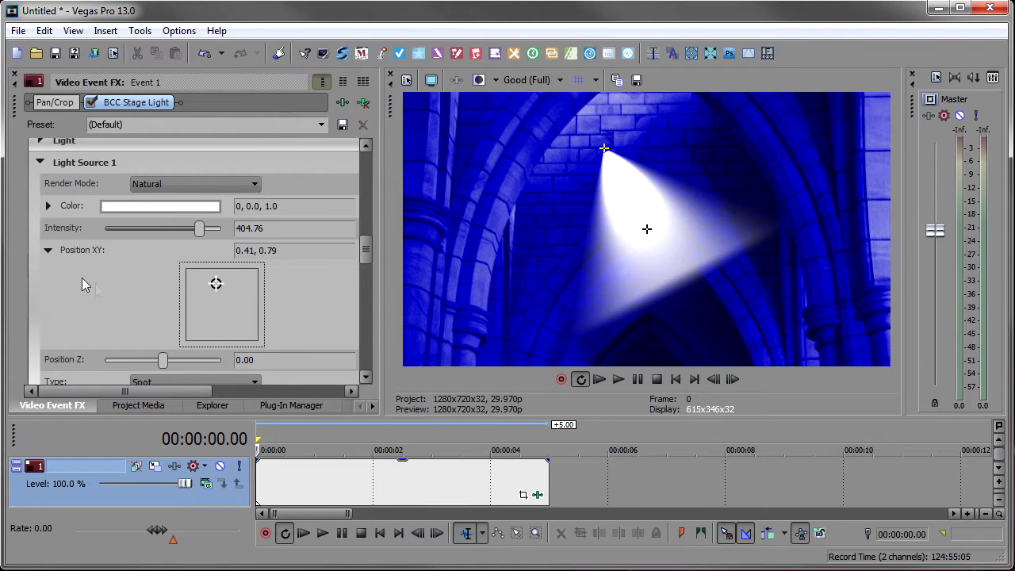
pyautogui.click(47, 250)
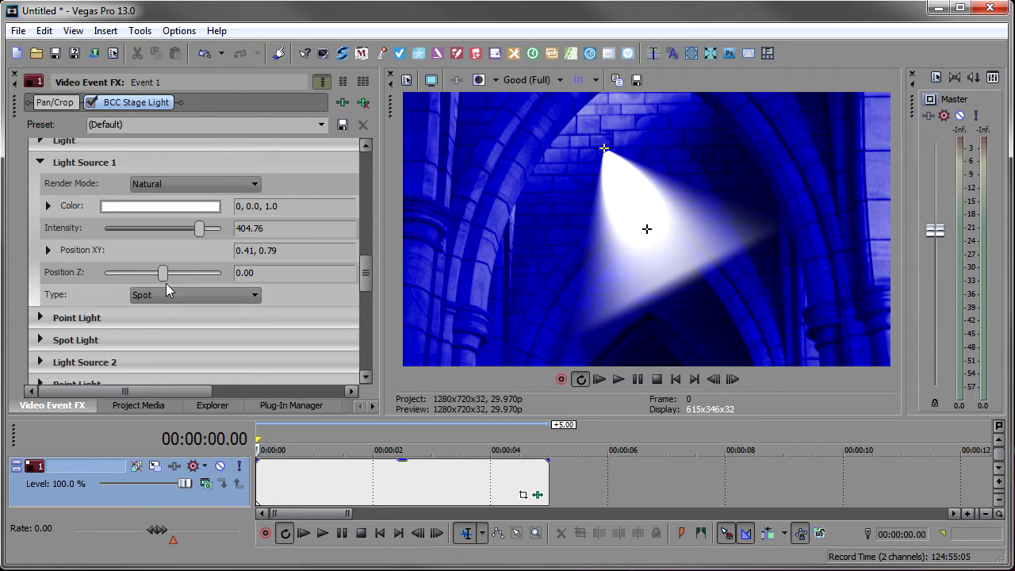
# Step: Try a Position Z of about -0.34 and the Point type on Light Source 1, restoring Position Z to 0 and type to Spot
pyautogui.moveTo(163, 273); pyautogui.dragTo(160, 275)
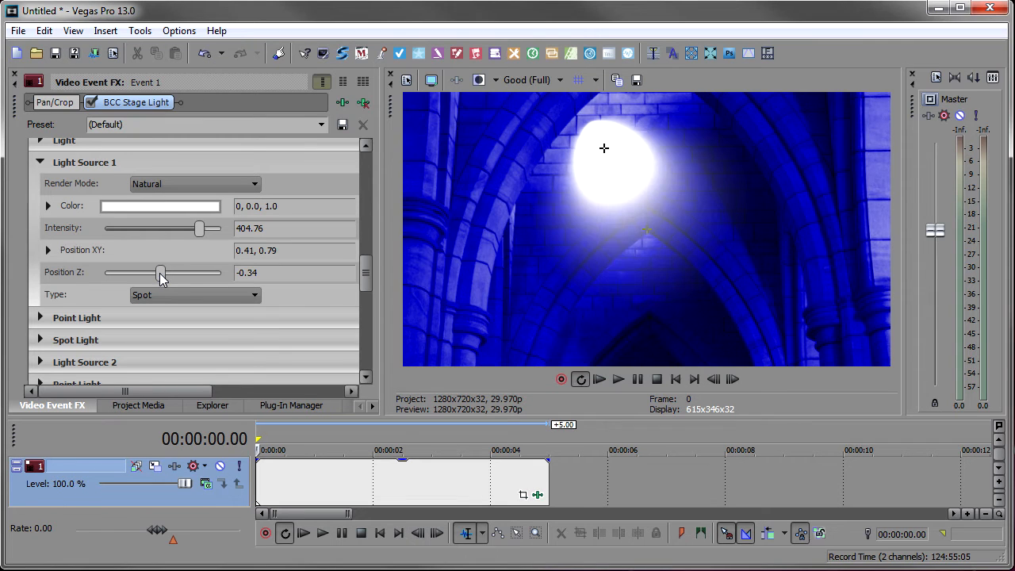
pyautogui.doubleClick(160, 272)
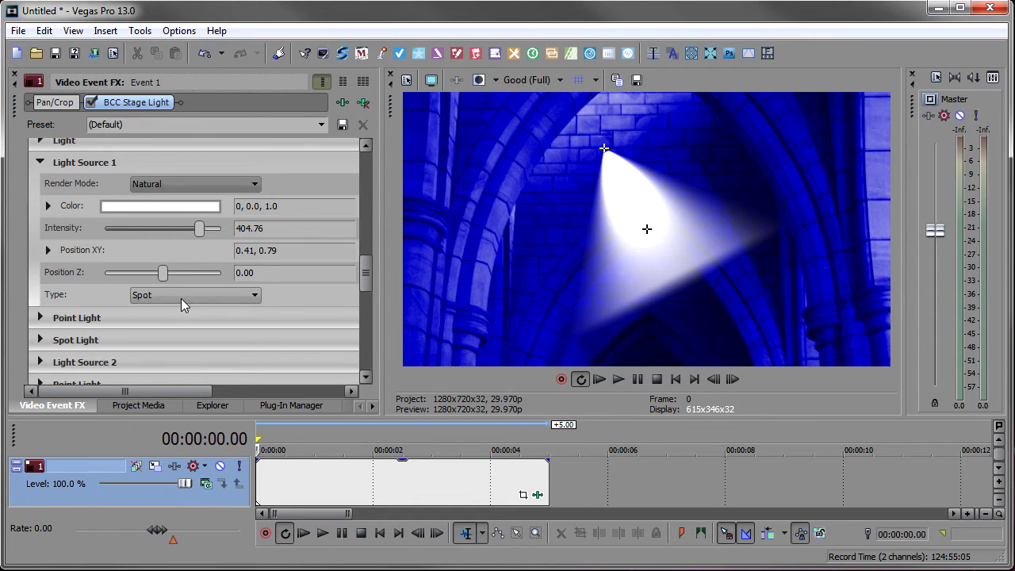
pyautogui.click(187, 298)
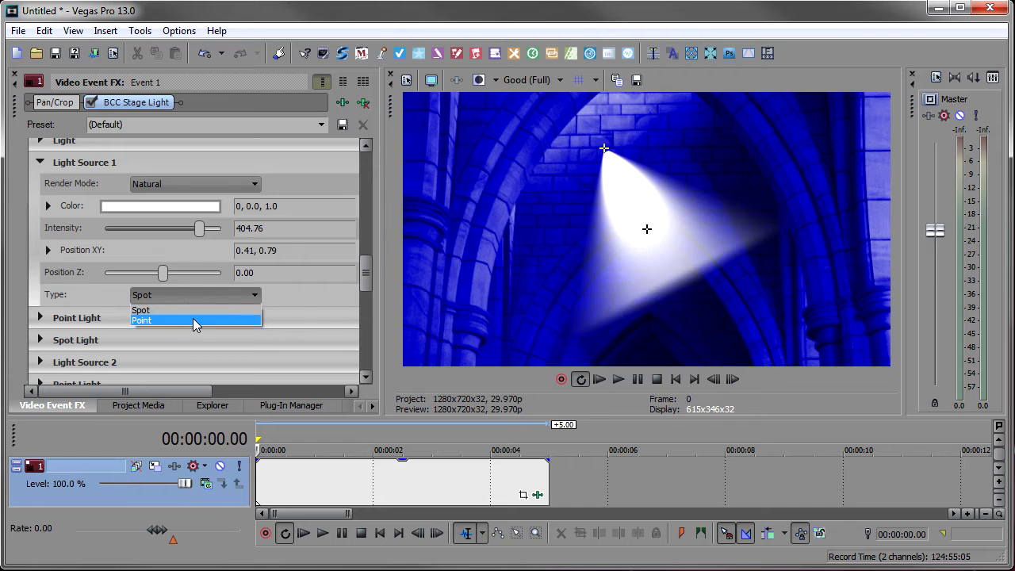
pyautogui.click(193, 320)
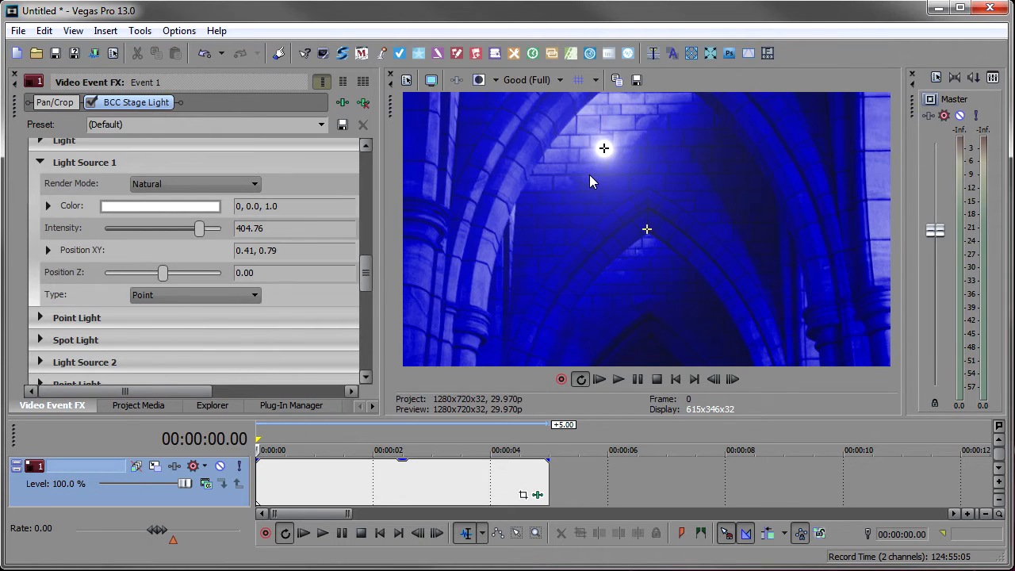
pyautogui.click(211, 298)
pyautogui.click(215, 311)
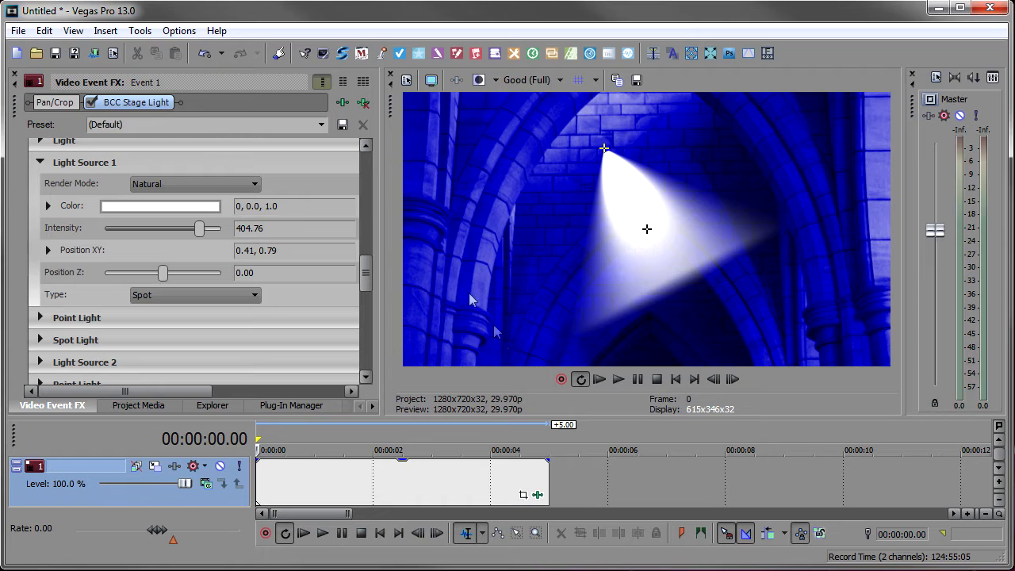
# Step: Move Light Source 1 slightly up and left in the preview, and set its spot light's Interest XY to about 0.64, 0.26
pyautogui.click(39, 318)
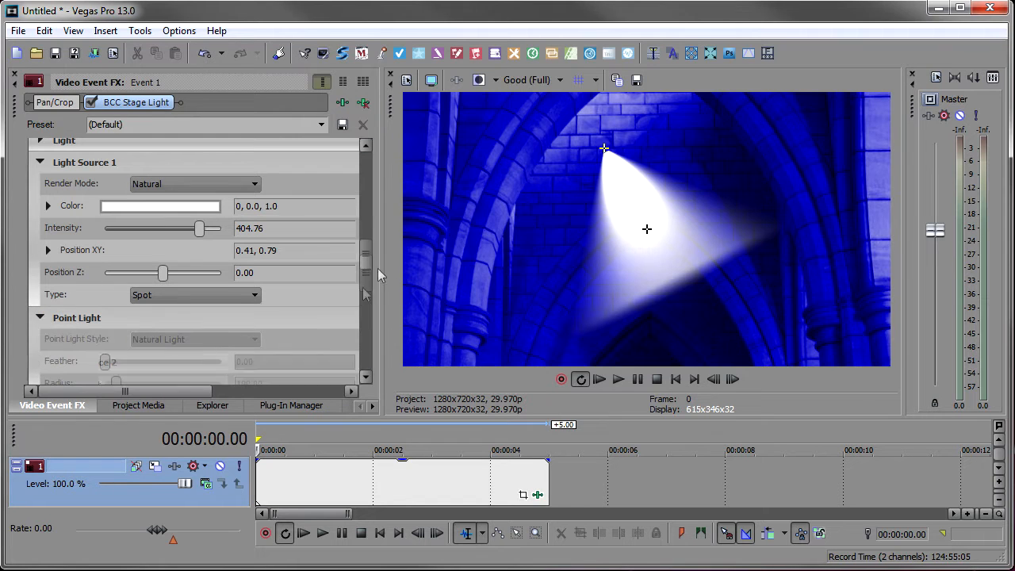
pyautogui.moveTo(364, 259); pyautogui.dragTo(366, 293)
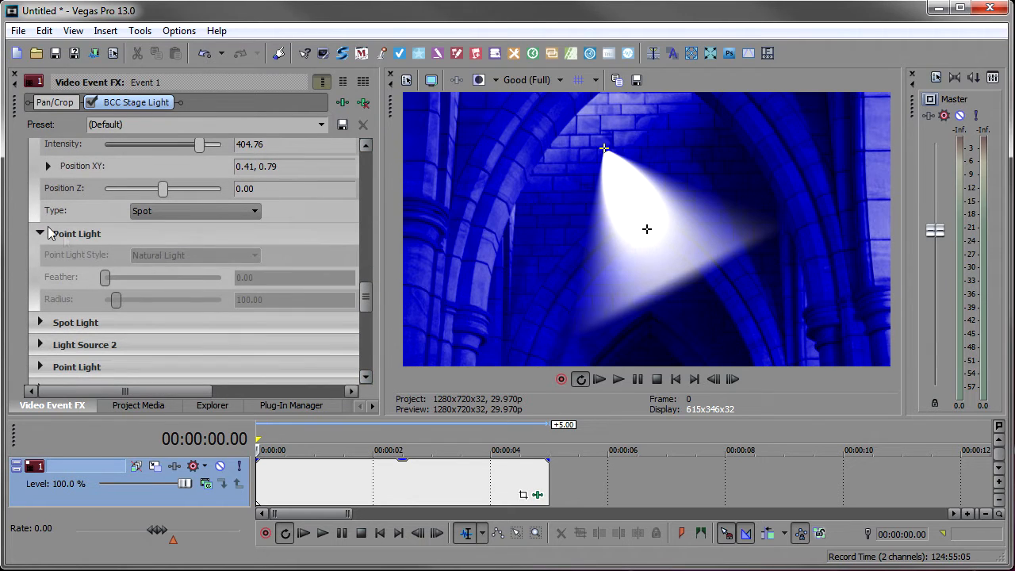
pyautogui.click(39, 233)
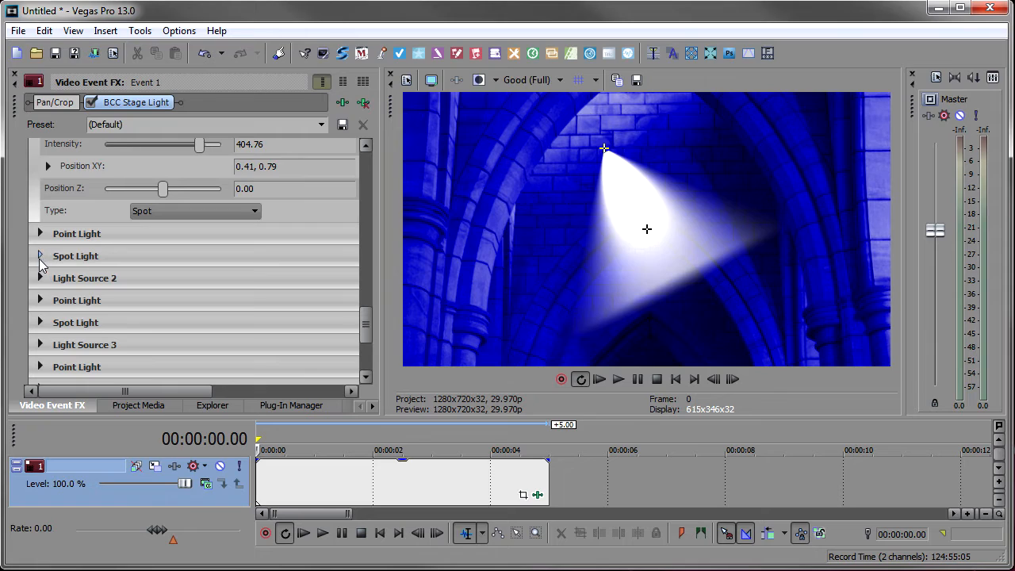
pyautogui.click(40, 257)
pyautogui.moveTo(367, 268); pyautogui.dragTo(368, 310)
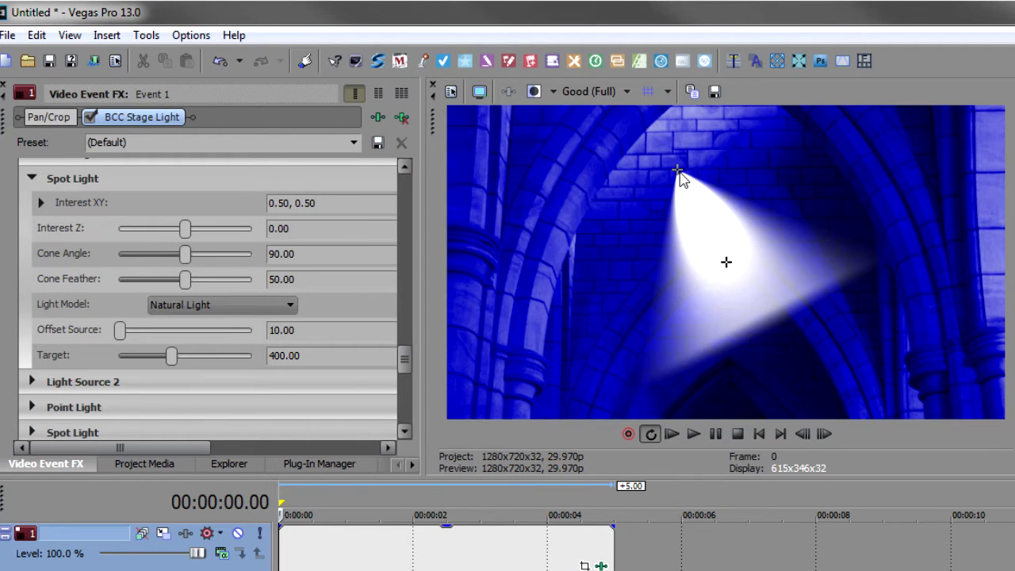
pyautogui.moveTo(676, 173); pyautogui.dragTo(665, 157)
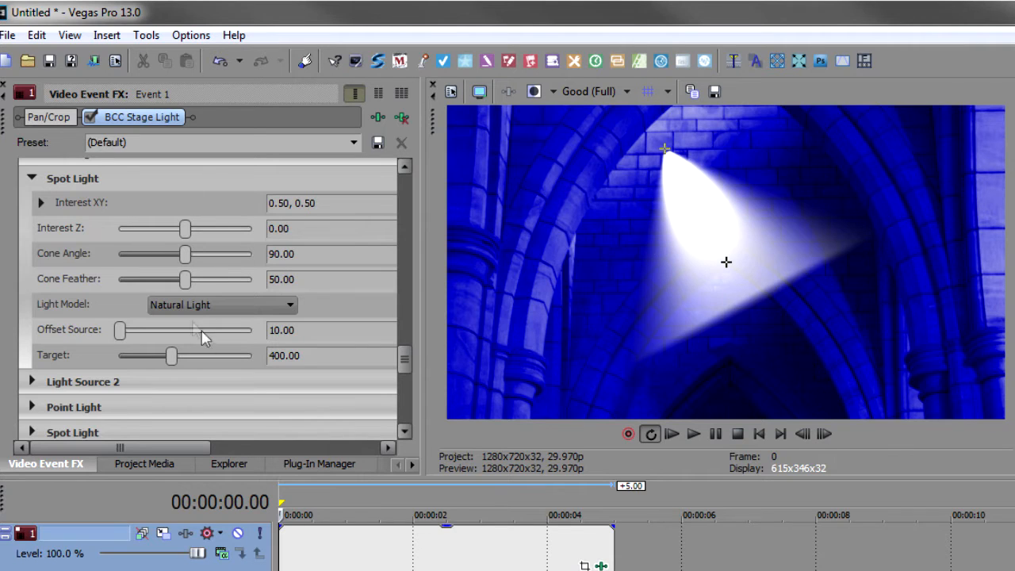
pyautogui.click(40, 204)
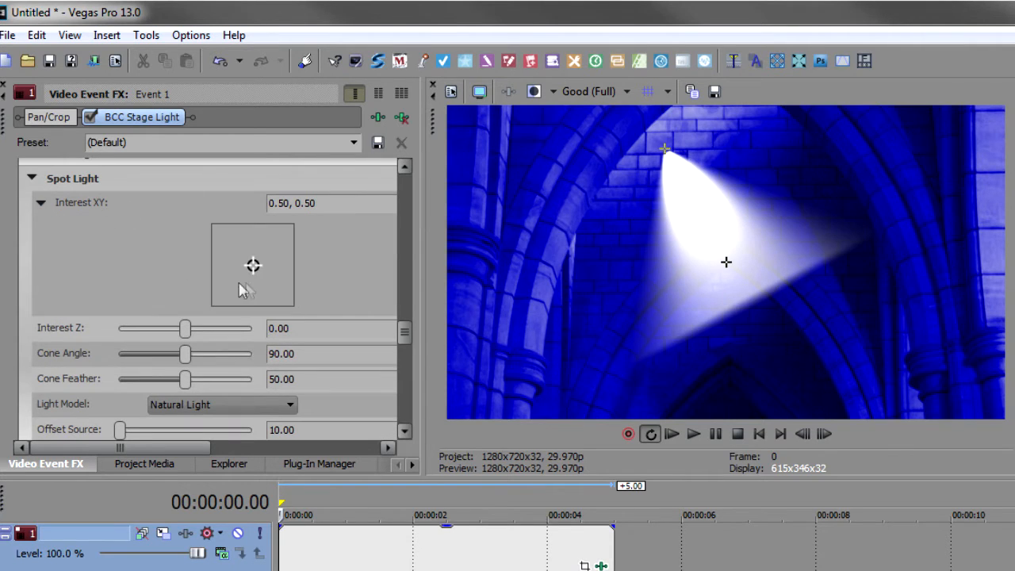
pyautogui.moveTo(254, 262); pyautogui.dragTo(265, 290)
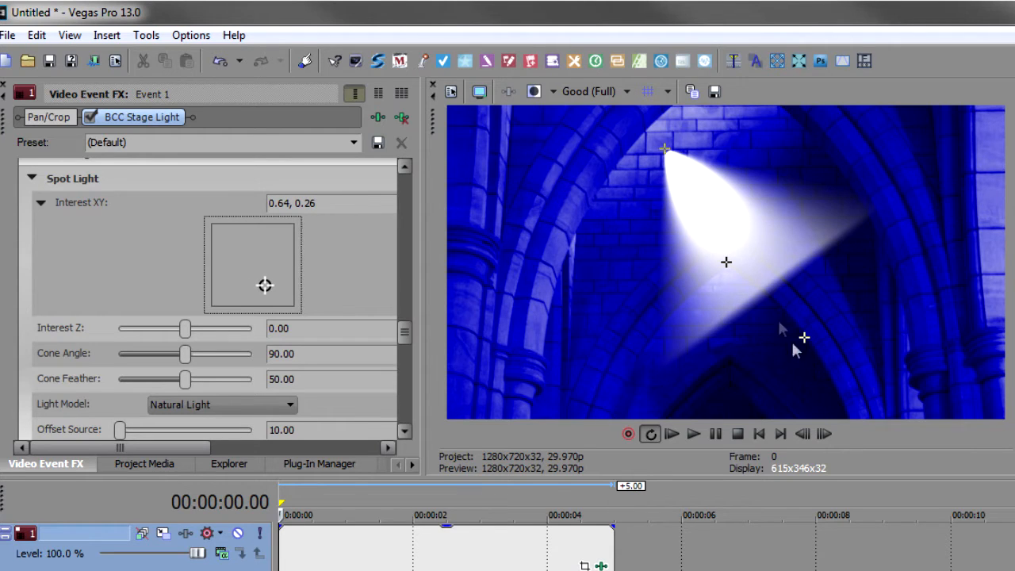
pyautogui.click(41, 202)
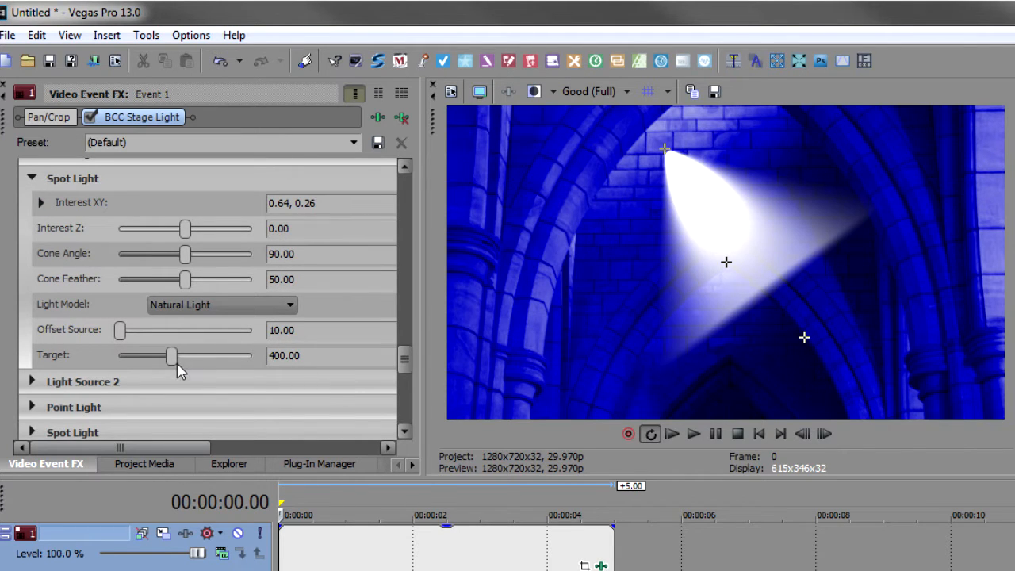
# Step: Move Light Source 1 above the frame to about 0.31, 1.05, with spot light Cone Angle 90.61 and Target 1000
pyautogui.moveTo(172, 357); pyautogui.dragTo(197, 358)
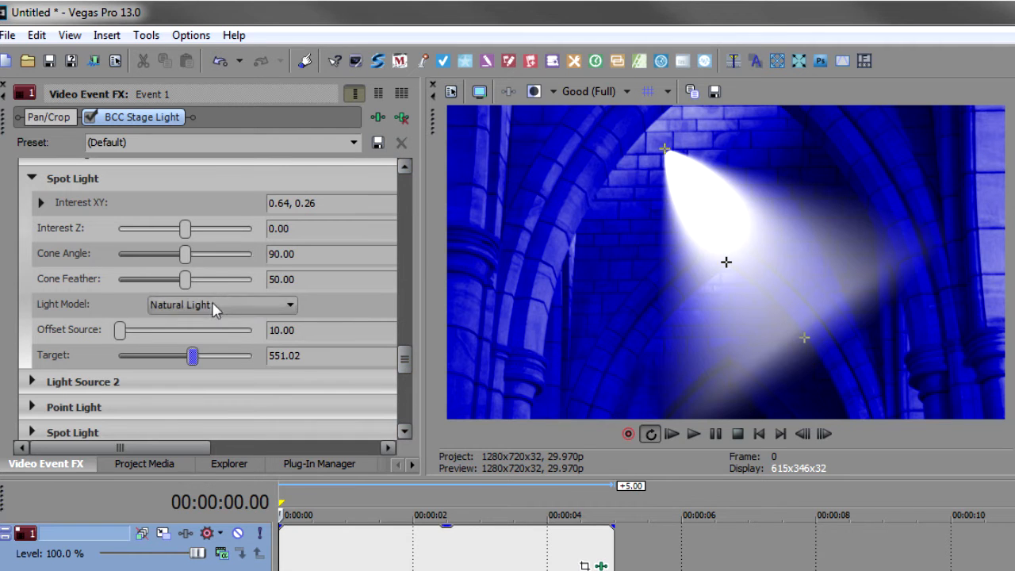
pyautogui.moveTo(184, 256)
pyautogui.mouseDown()
pyautogui.moveTo(235, 257)
pyautogui.moveTo(147, 276)
pyautogui.moveTo(188, 269)
pyautogui.mouseUp()
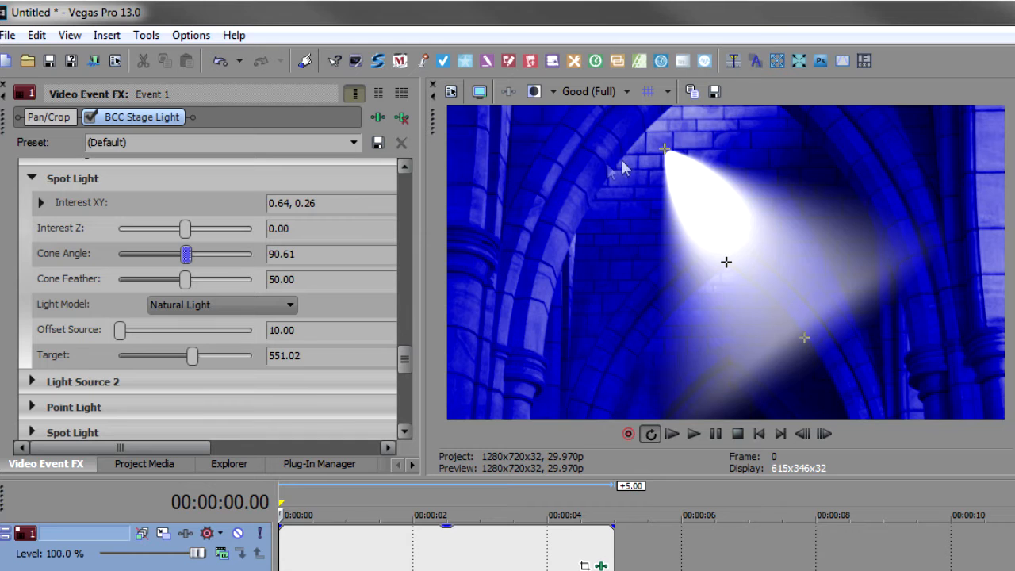
pyautogui.moveTo(664, 154); pyautogui.dragTo(621, 93)
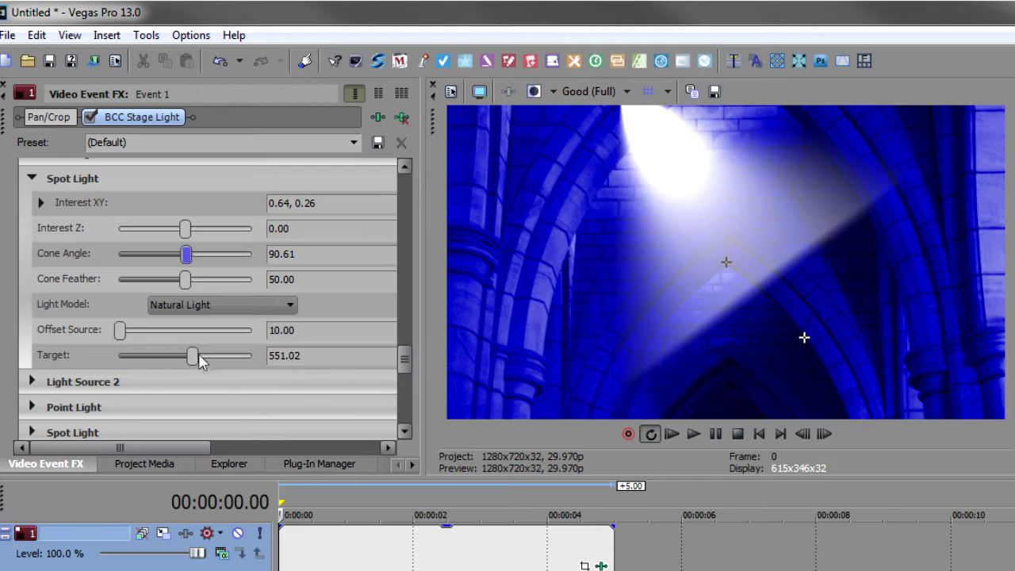
pyautogui.moveTo(193, 357); pyautogui.dragTo(277, 378)
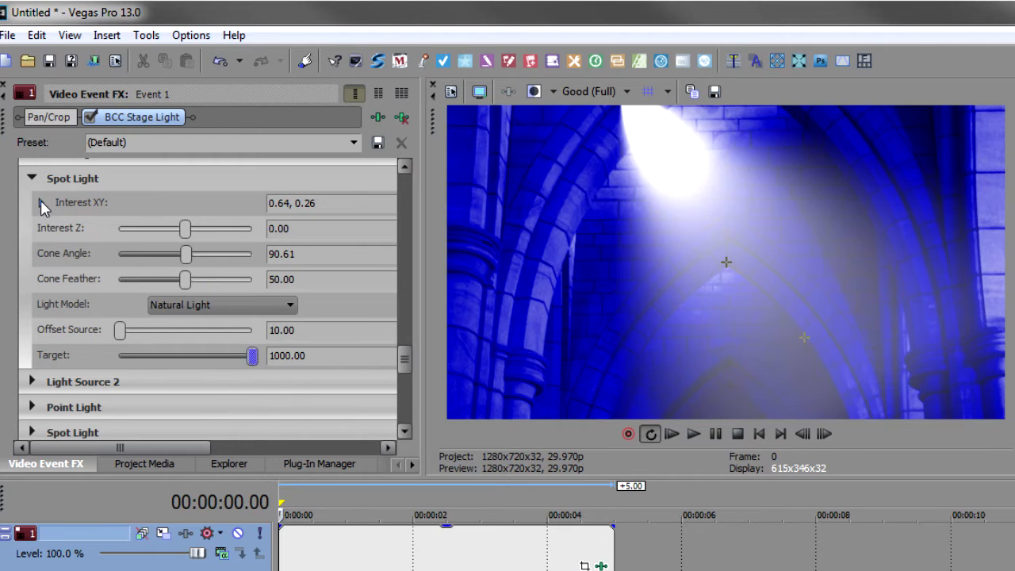
# Step: Reset Light Source 1's intensity to 100 and turn on Smoke for the stage light
pyautogui.moveTo(405, 359); pyautogui.dragTo(401, 278)
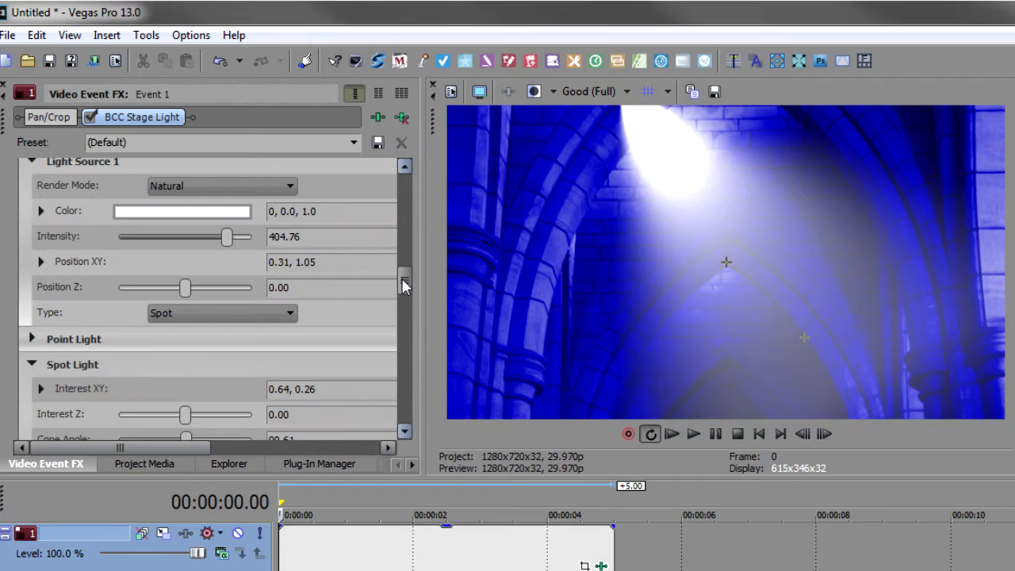
pyautogui.doubleClick(227, 238)
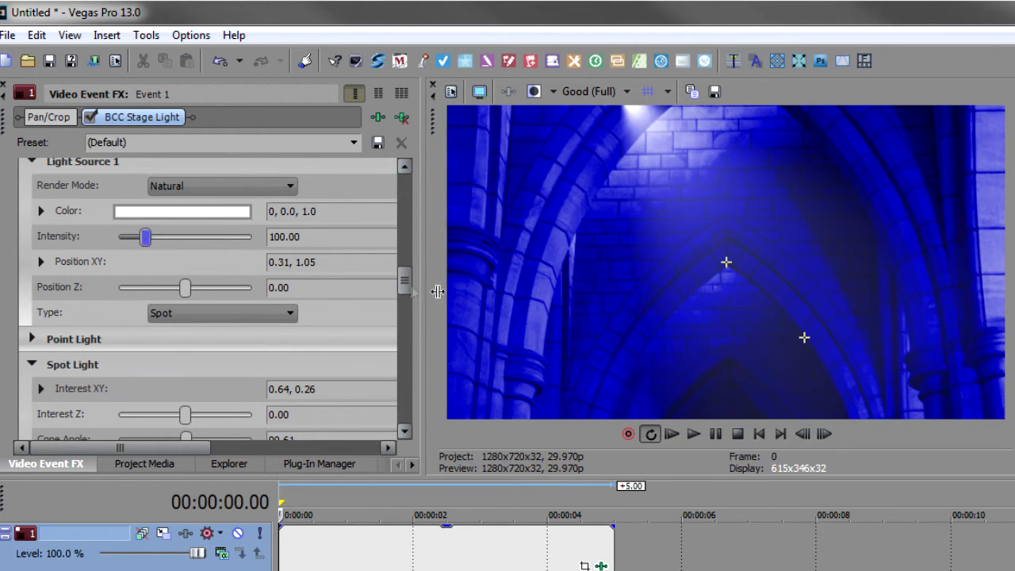
pyautogui.moveTo(398, 281); pyautogui.dragTo(403, 289)
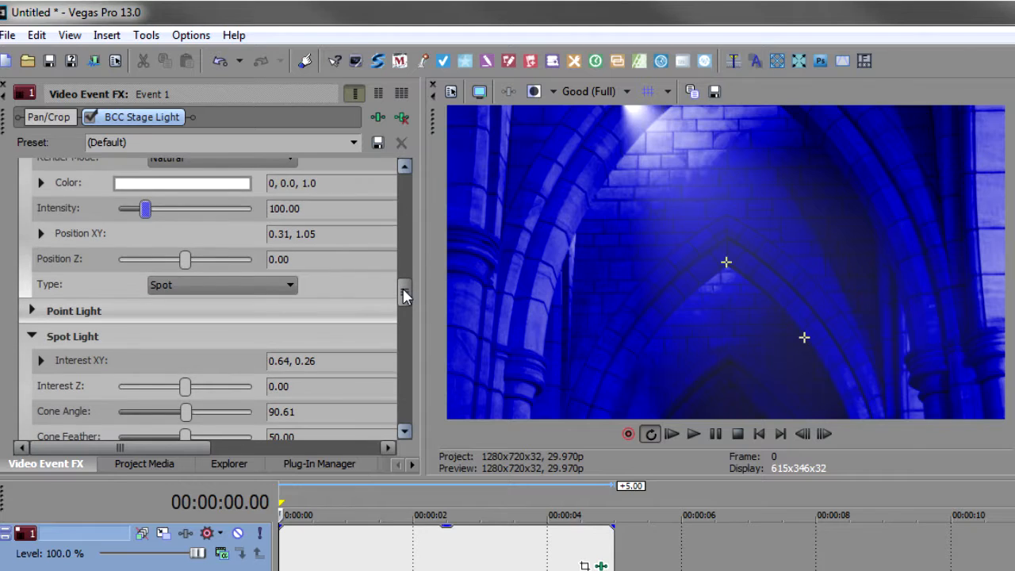
pyautogui.moveTo(403, 289); pyautogui.dragTo(404, 234)
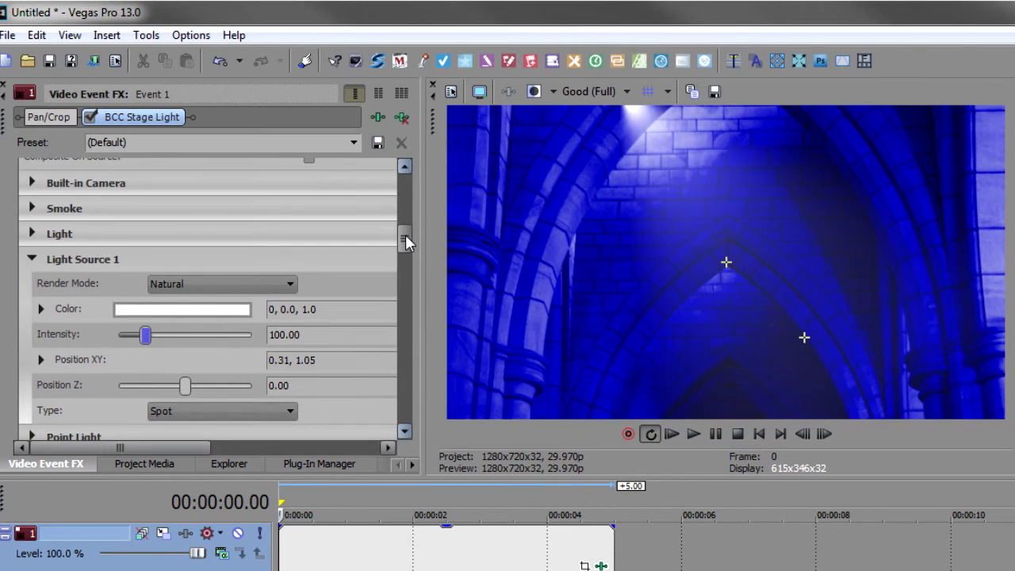
pyautogui.click(31, 209)
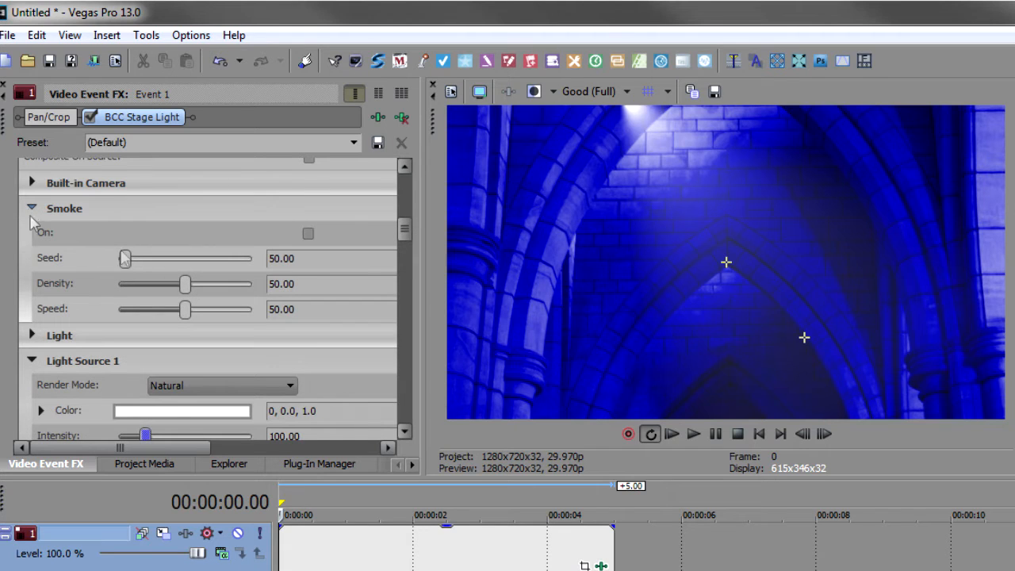
pyautogui.click(307, 233)
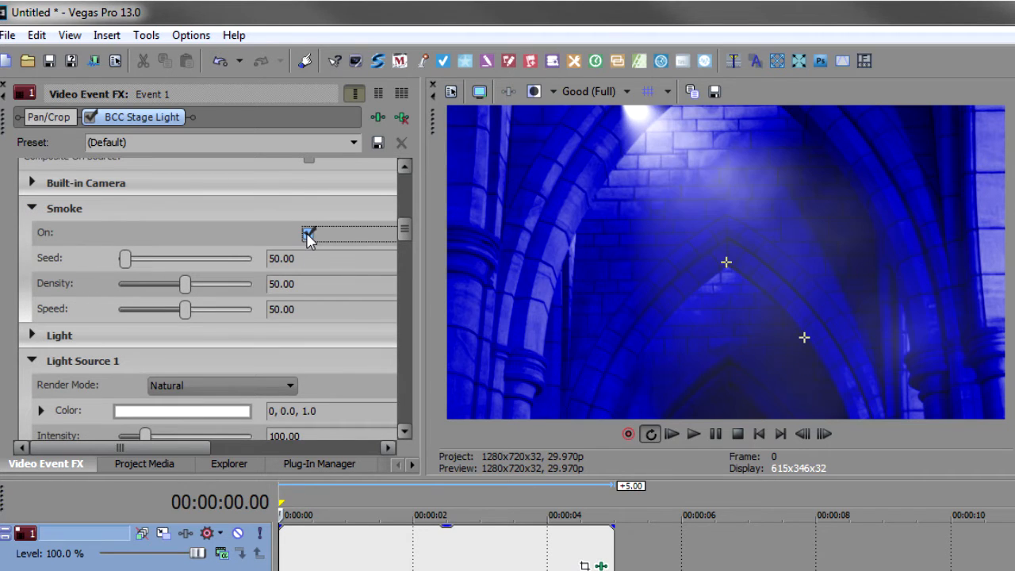
# Step: Examine the stage light's smoke at several frames across the cathedral event
pyautogui.click(408, 558)
pyautogui.click(510, 560)
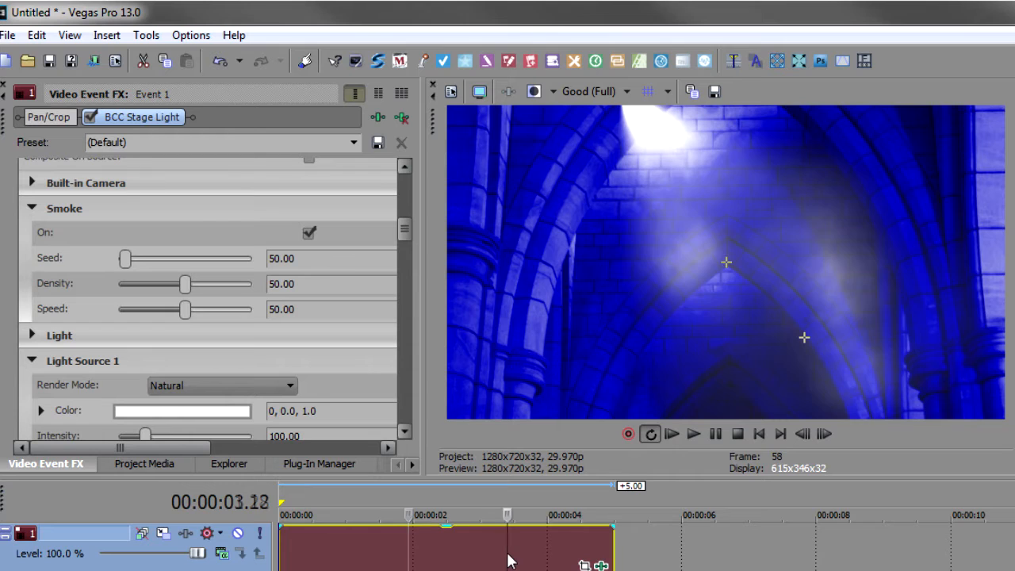
pyautogui.click(417, 559)
pyautogui.click(349, 564)
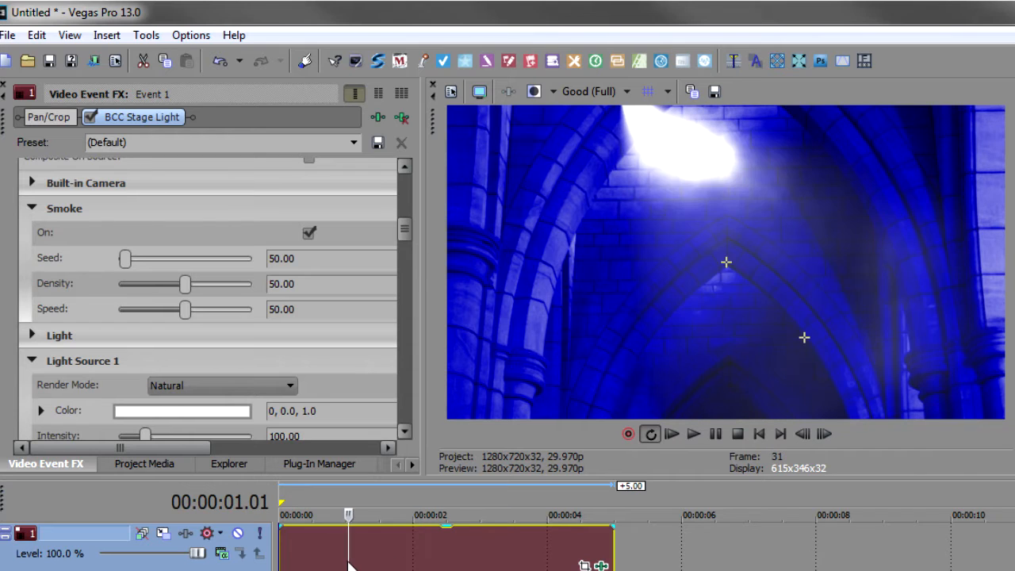
pyautogui.click(432, 561)
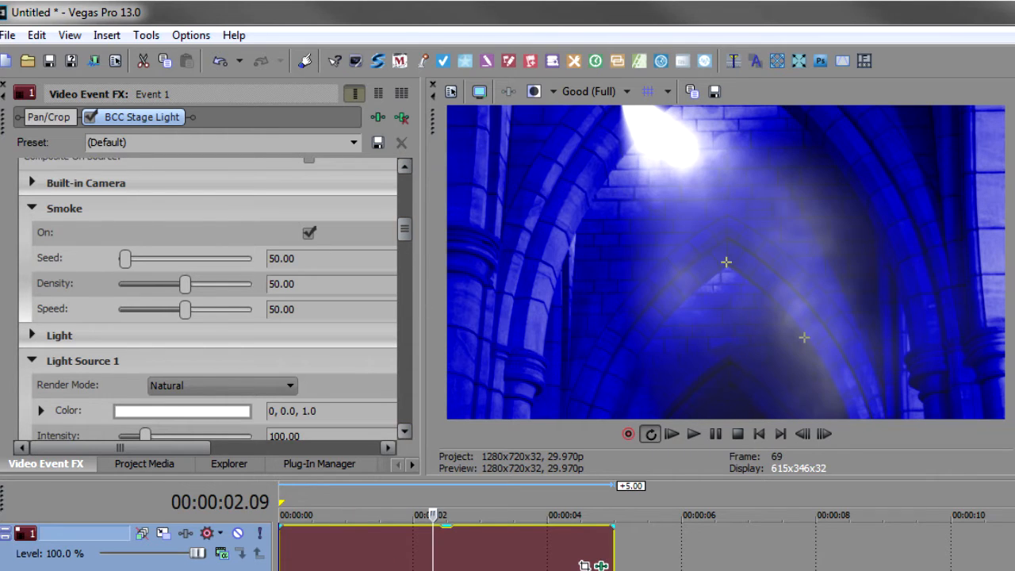
# Step: Set Light Source 1's spot light Cone Angle to 145.71 and Offset Source to about 102.04
pyautogui.moveTo(404, 229); pyautogui.dragTo(420, 365)
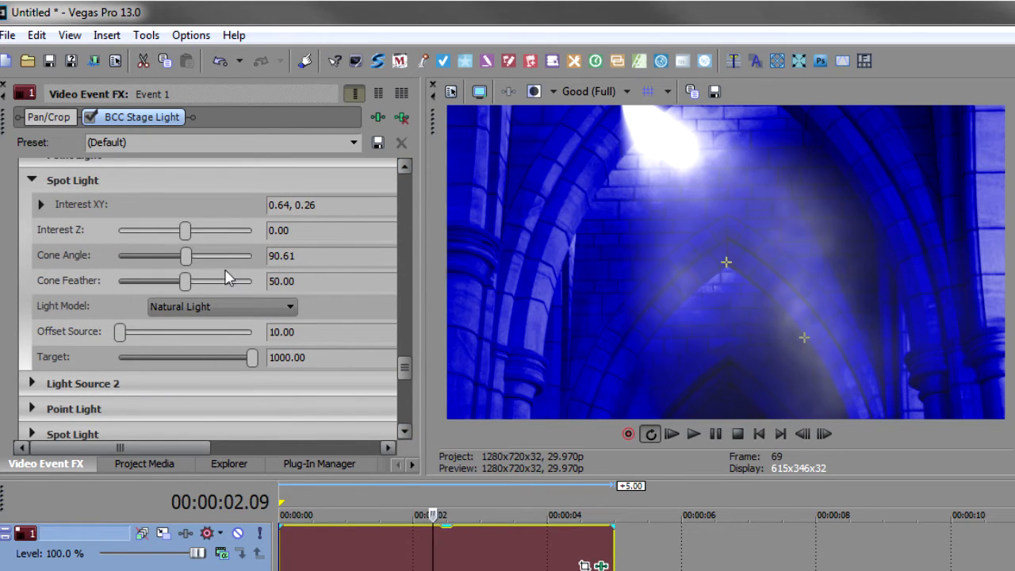
pyautogui.moveTo(186, 255); pyautogui.dragTo(227, 262)
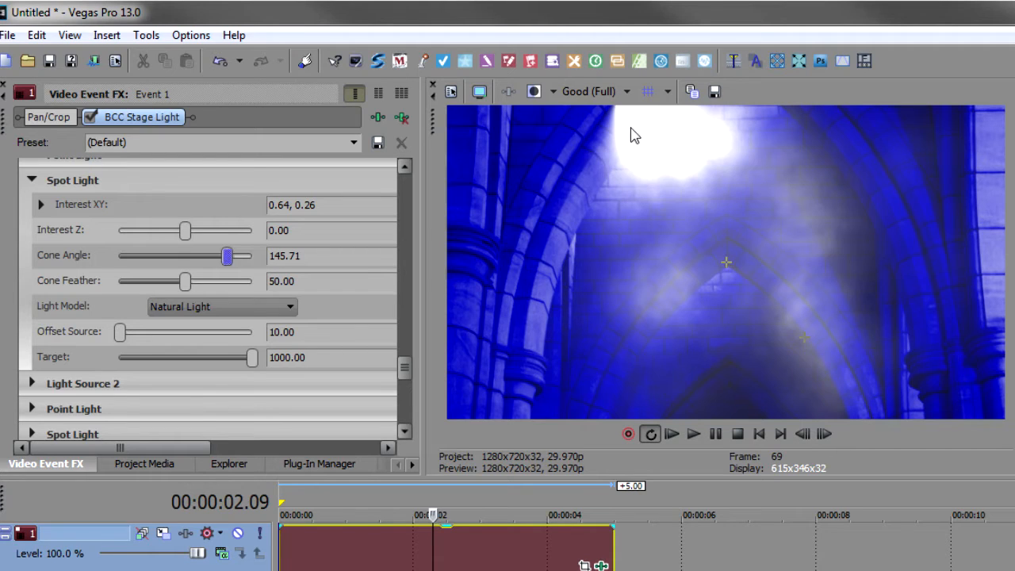
pyautogui.click(120, 336)
pyautogui.moveTo(121, 336); pyautogui.dragTo(159, 347)
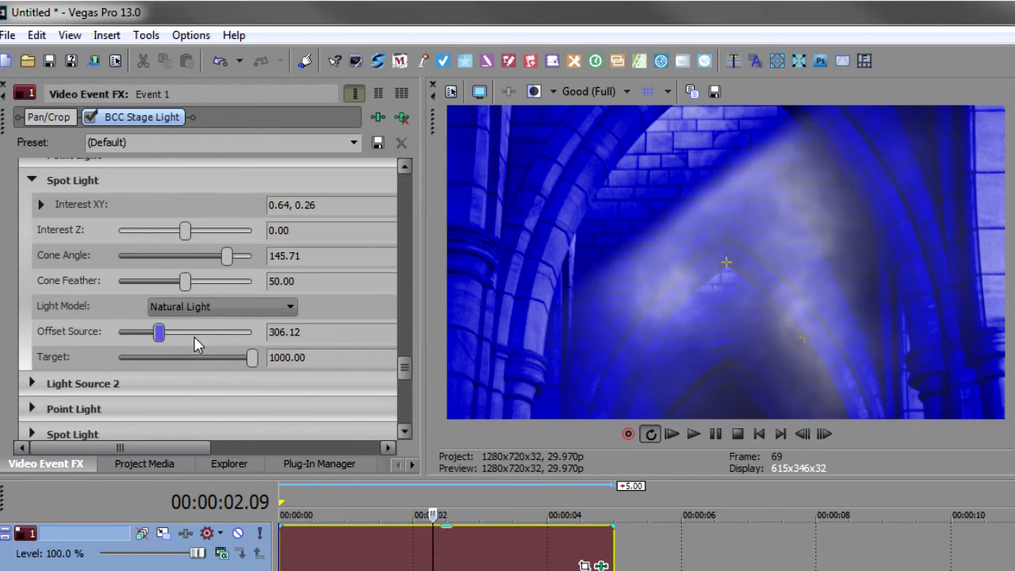
pyautogui.moveTo(158, 333); pyautogui.dragTo(133, 336)
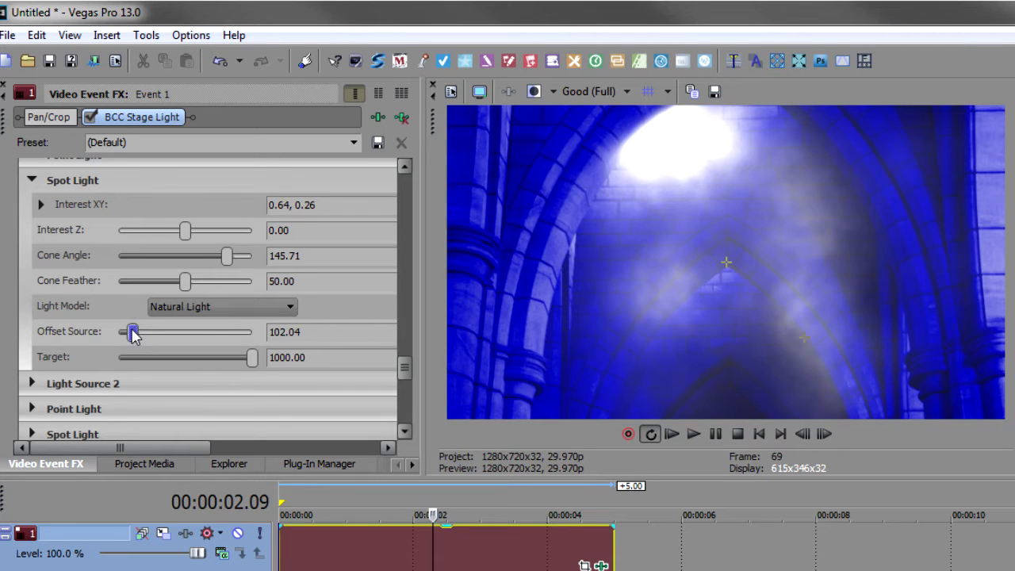
# Step: Set the spot light's Interest XY to about 0.72, 0.28
pyautogui.click(40, 203)
pyautogui.click(265, 290)
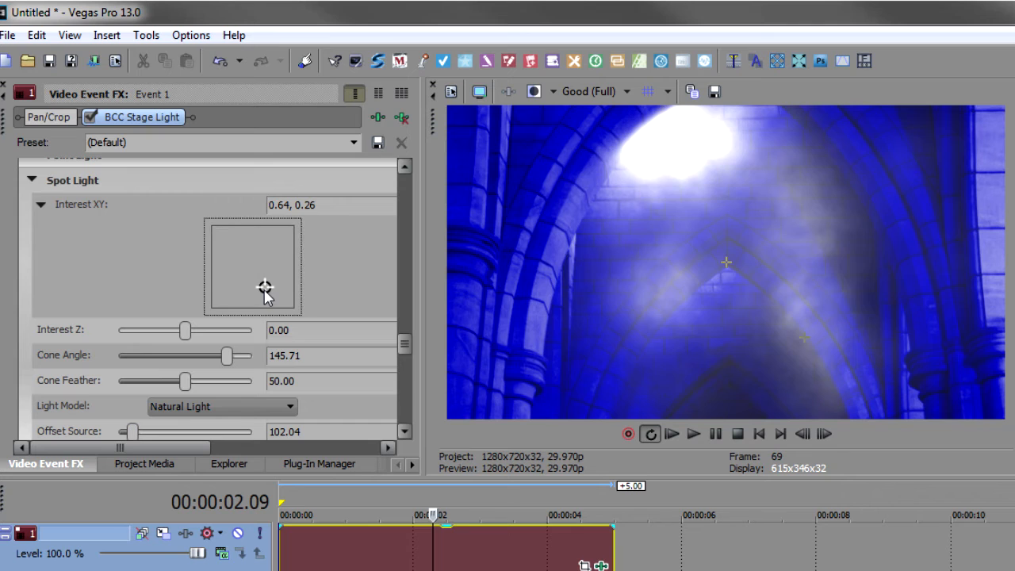
pyautogui.moveTo(265, 290); pyautogui.dragTo(272, 288)
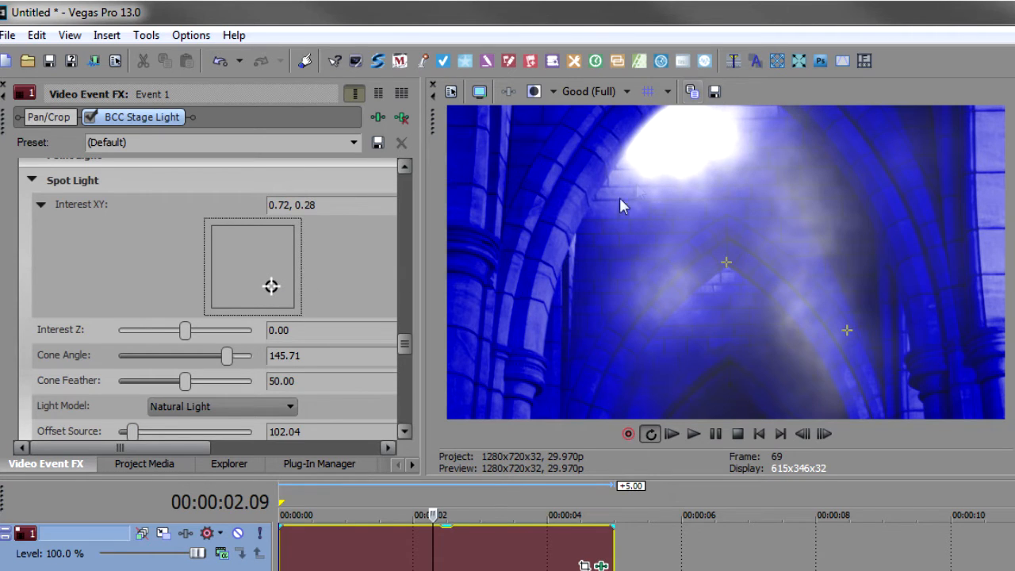
# Step: Check the adjusted smoky light at several frames along the background event, ending at its start
pyautogui.click(298, 557)
pyautogui.click(378, 555)
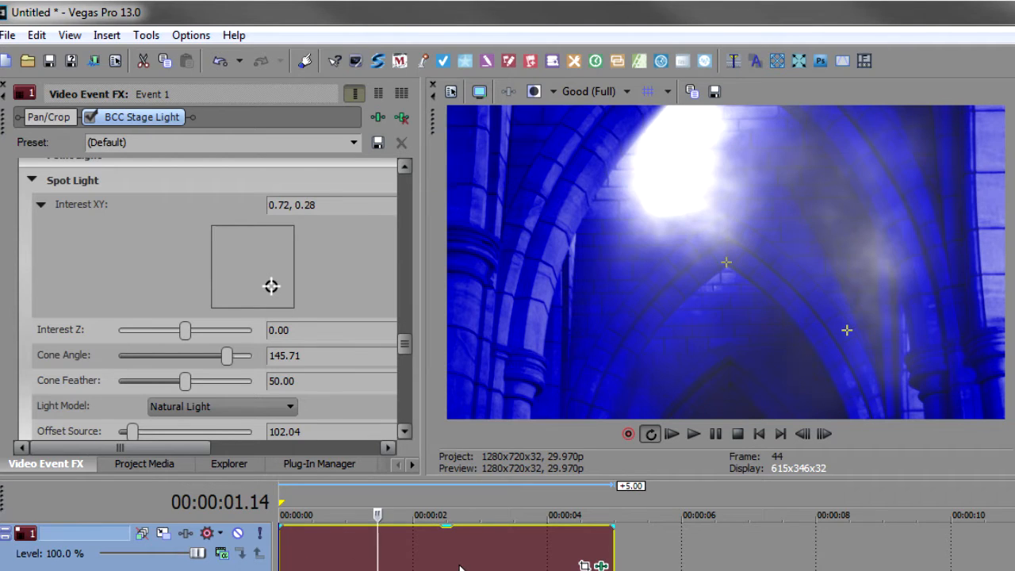
pyautogui.click(511, 564)
pyautogui.click(413, 559)
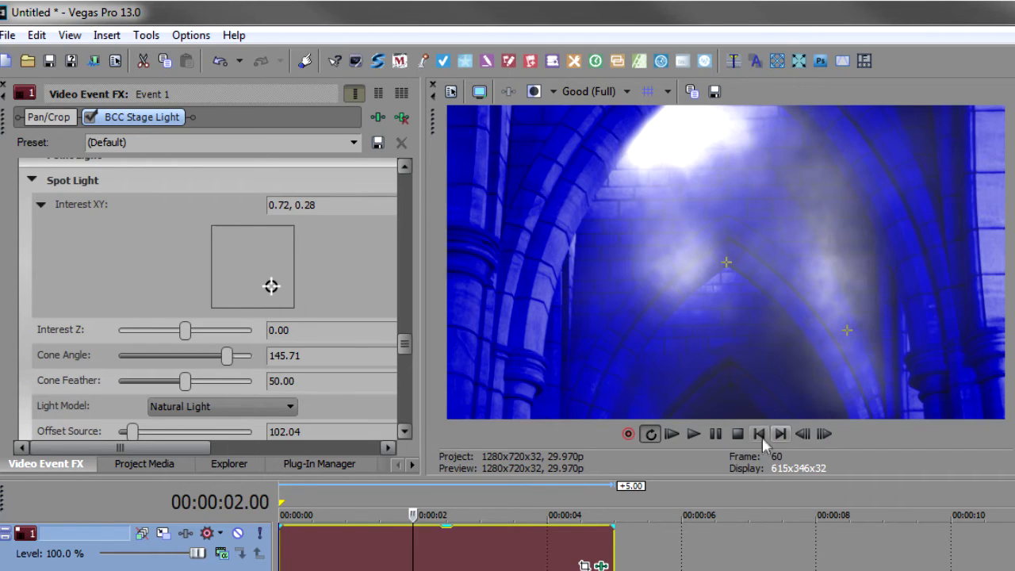
pyautogui.click(292, 564)
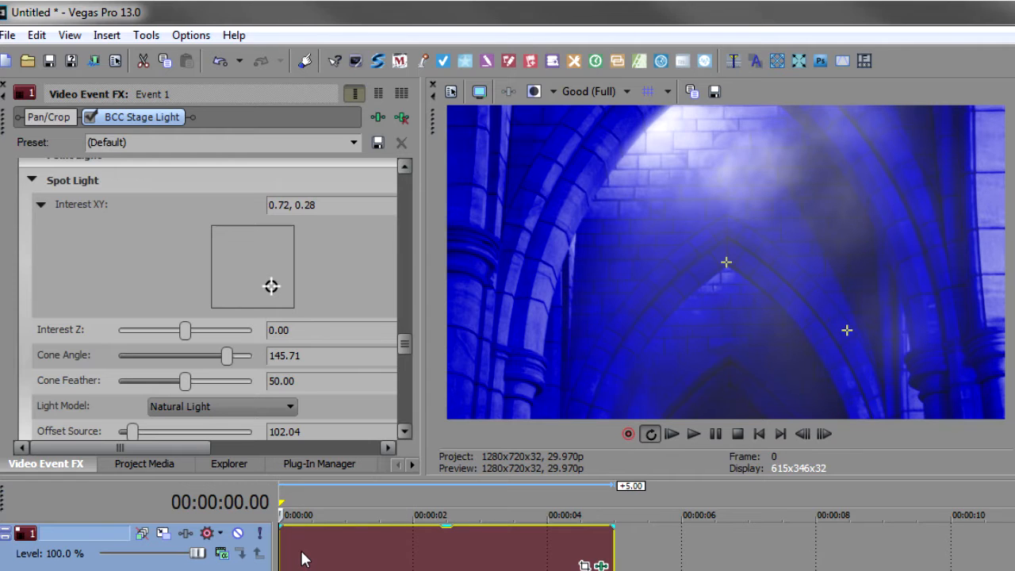
# Step: Set the loop region to the full length of the background event and play back the smoke animation
pyautogui.doubleClick(319, 554)
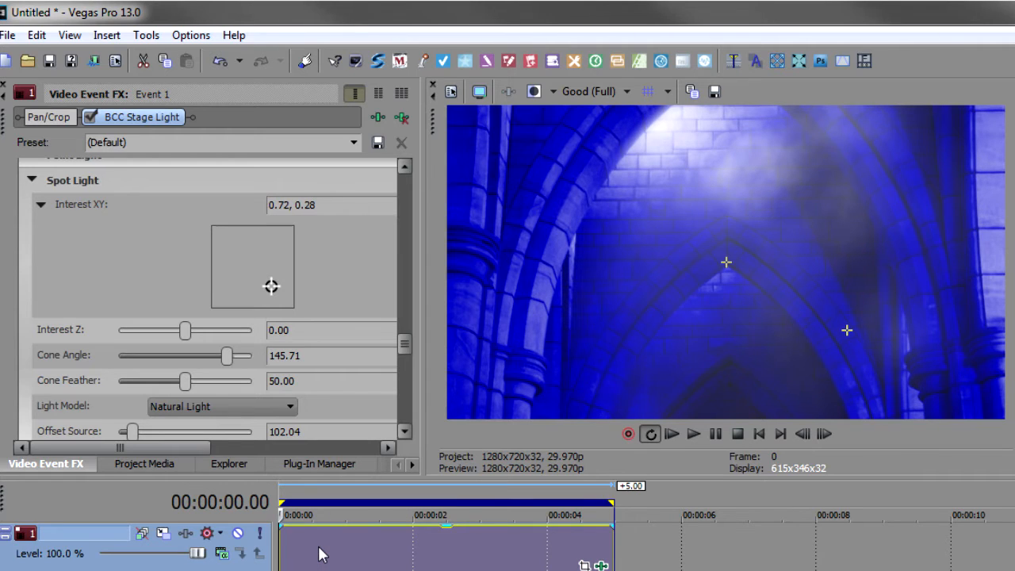
pyautogui.press('space')
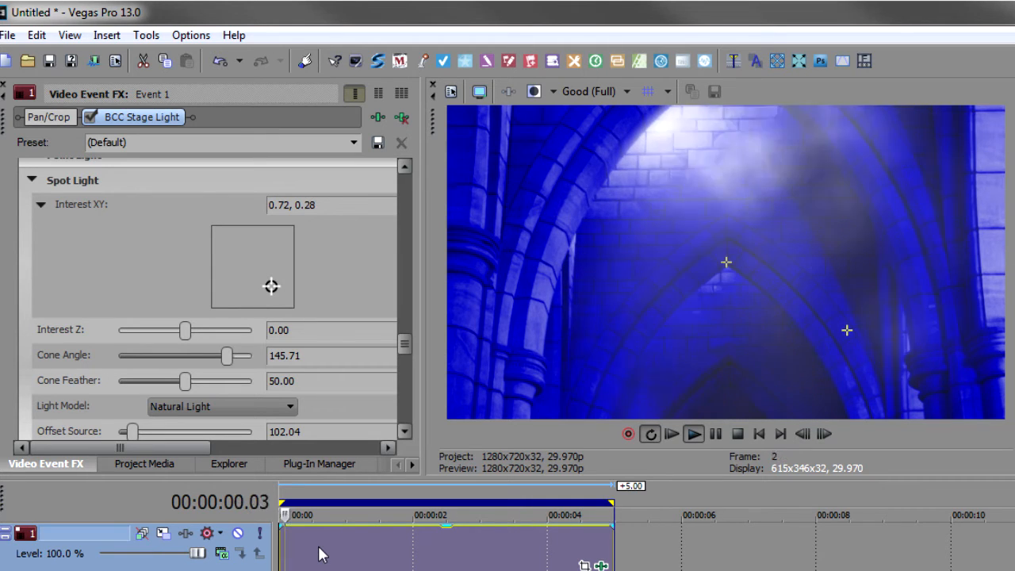
pyautogui.press('Return')
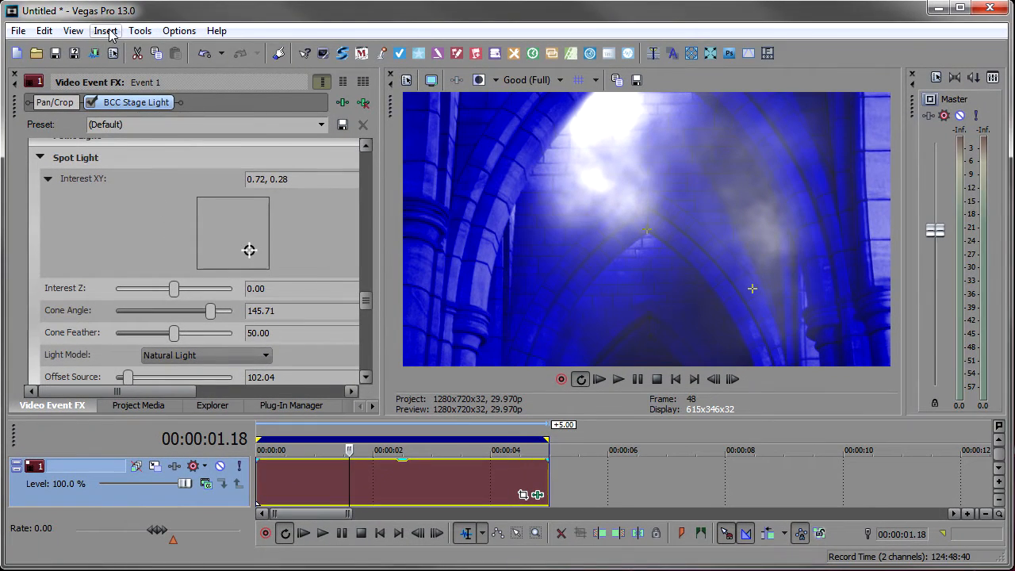
# Step: Insert a new video track above the background and add text media to it at the start of the timeline
pyautogui.click(111, 36)
pyautogui.click(133, 115)
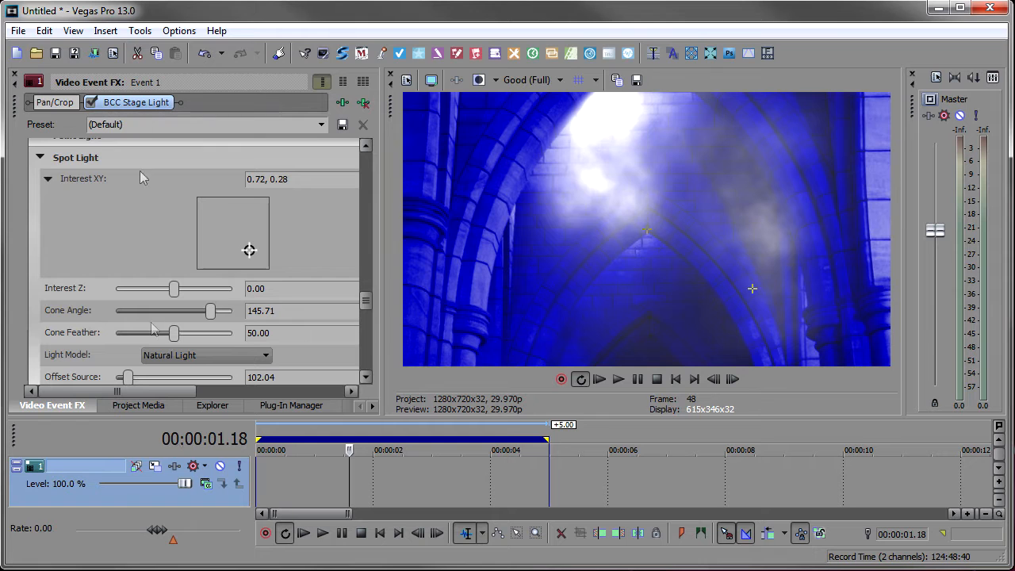
pyautogui.click(378, 533)
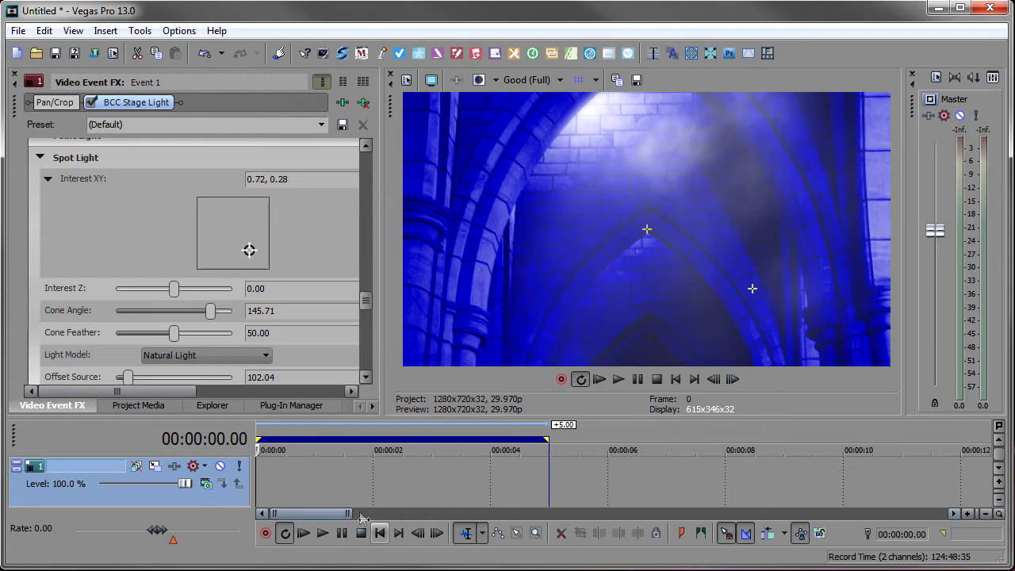
pyautogui.rightClick(313, 475)
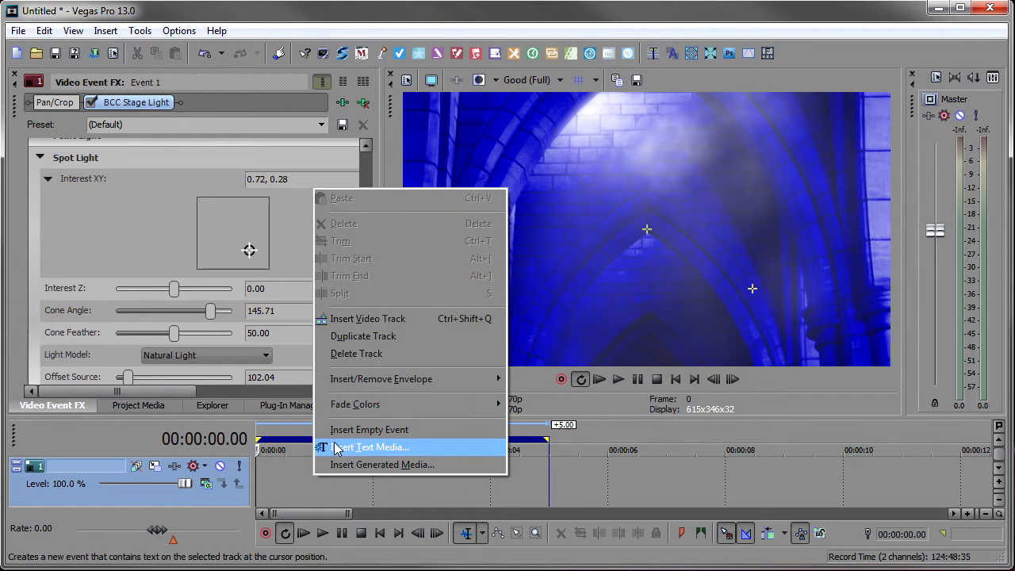
pyautogui.click(369, 447)
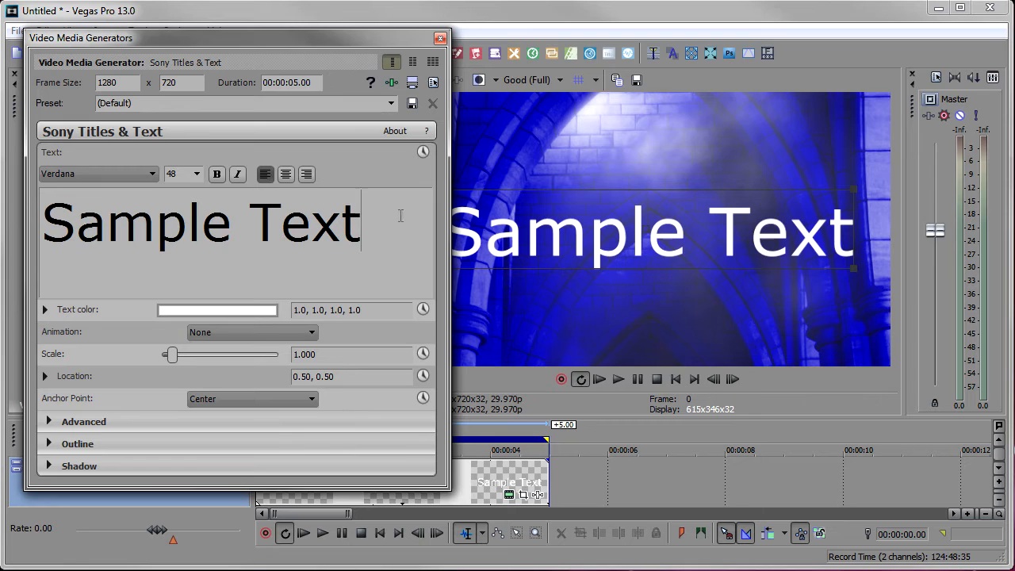
# Step: Replace the sample title text with "DARK SHADOWS"
pyautogui.hotkey('ctrl', 'a')
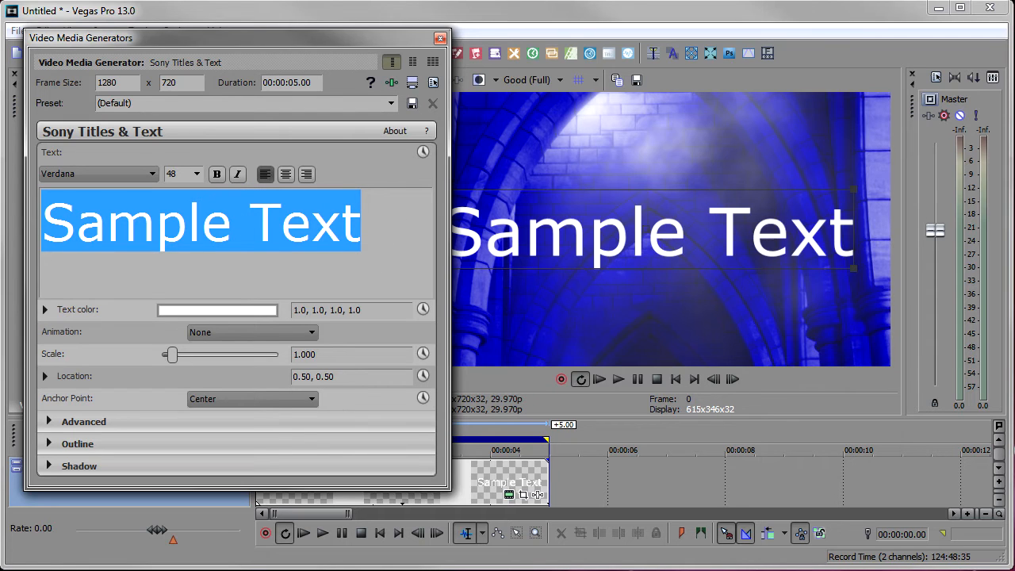
pyautogui.write('DA')
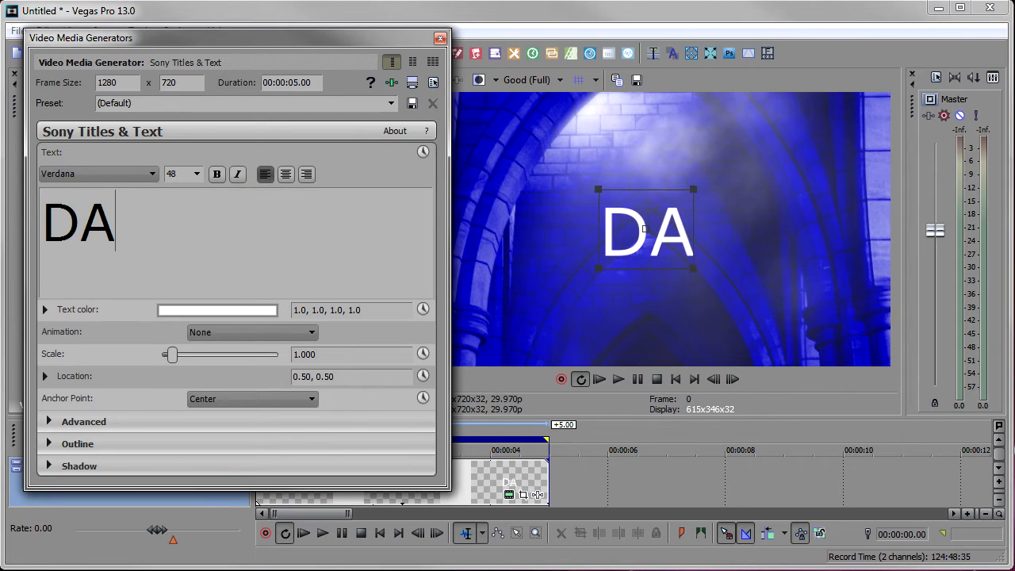
pyautogui.write('RK S')
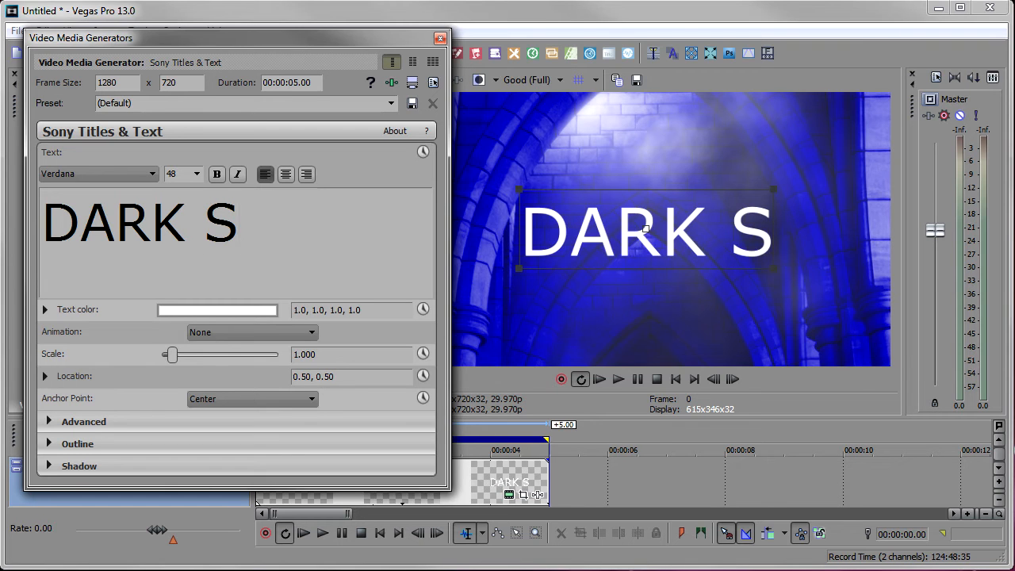
pyautogui.write('HADOWS')
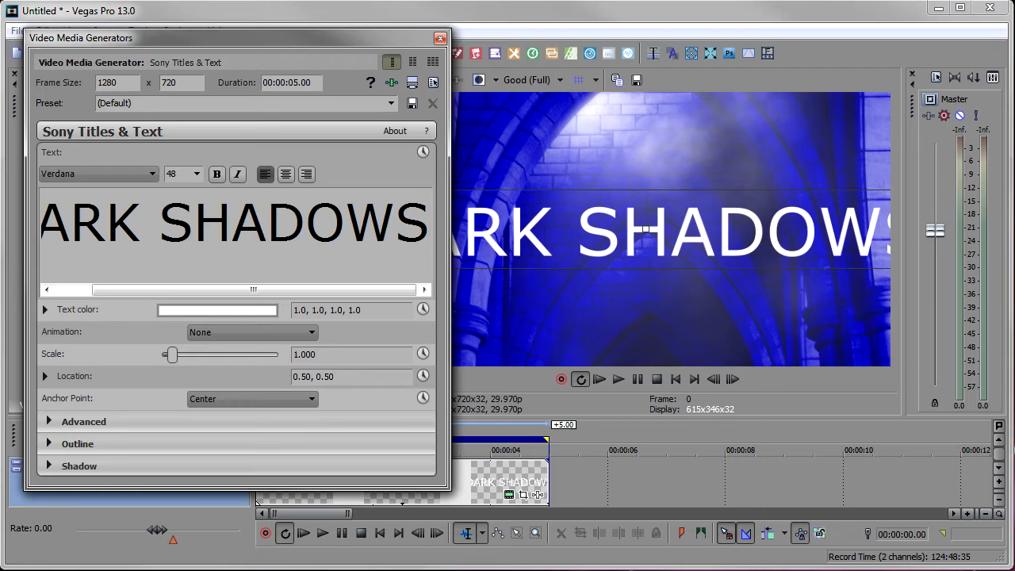
# Step: Format the whole title in Traditional Arabic, size 36, bold, and close the text generator
pyautogui.hotkey('shift', 'Left')
pyautogui.hotkey('shift', 'Left')
pyautogui.hotkey('shift', 'Left')
pyautogui.hotkey('shift', 'Left')
pyautogui.hotkey('shift', 'Left')
pyautogui.hotkey('shift', 'Left')
pyautogui.hotkey('shift', 'Left')
pyautogui.hotkey('shift', 'Left')
pyautogui.hotkey('shift', 'Left')
pyautogui.hotkey('shift', 'Left')
pyautogui.hotkey('shift', 'Left')
pyautogui.hotkey('shift', 'Left')
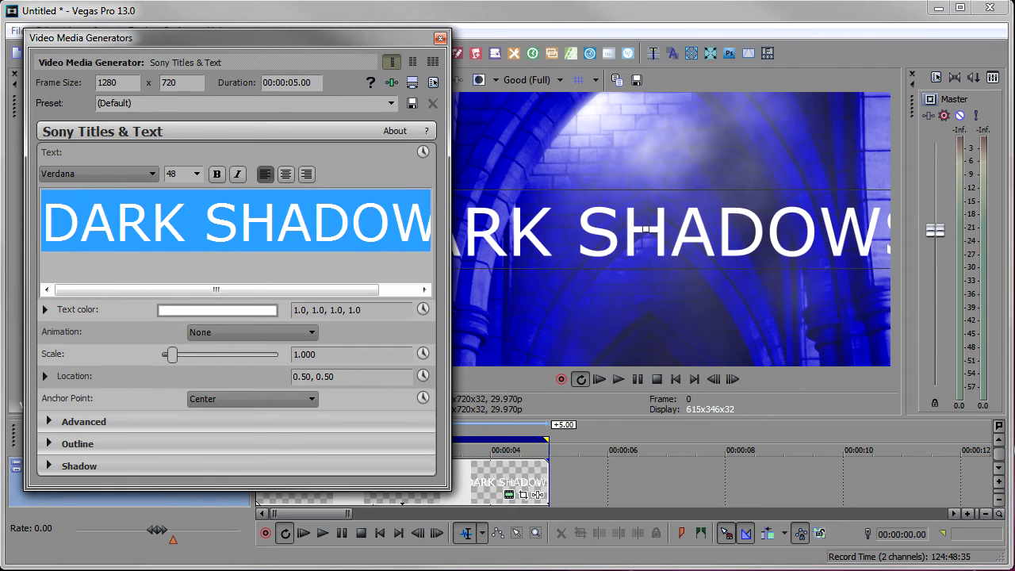
pyautogui.click(69, 176)
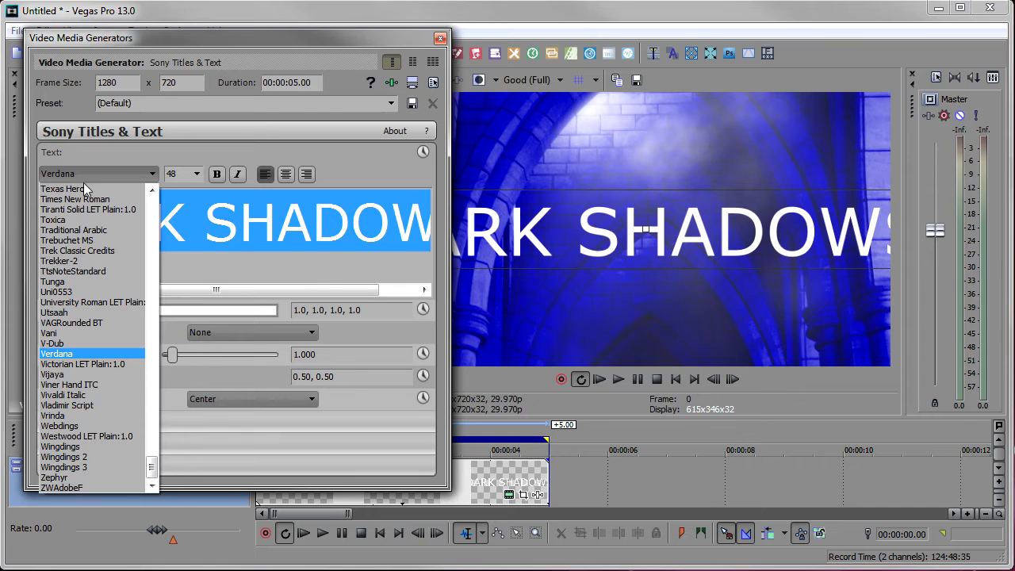
pyautogui.click(93, 230)
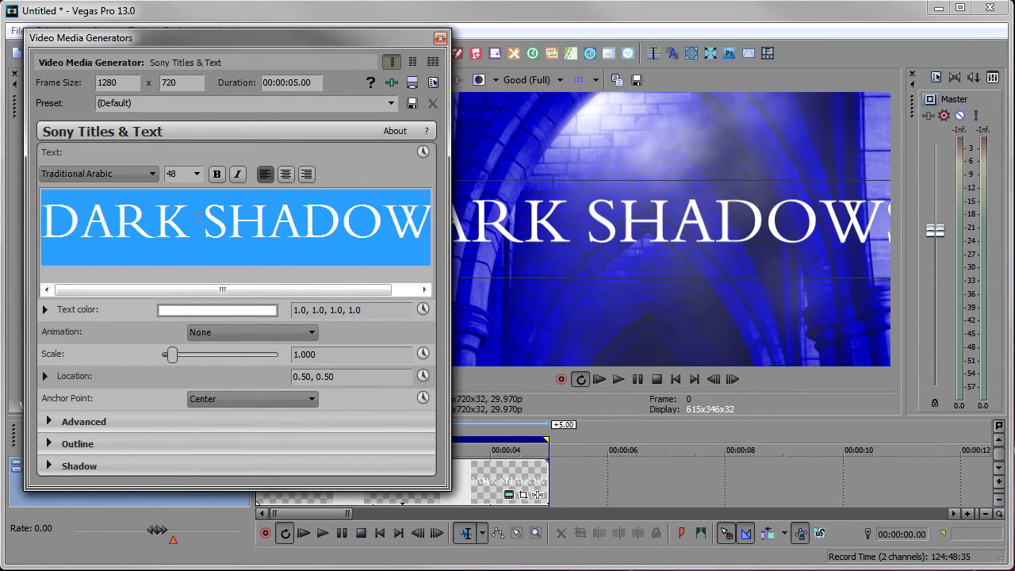
pyautogui.click(197, 174)
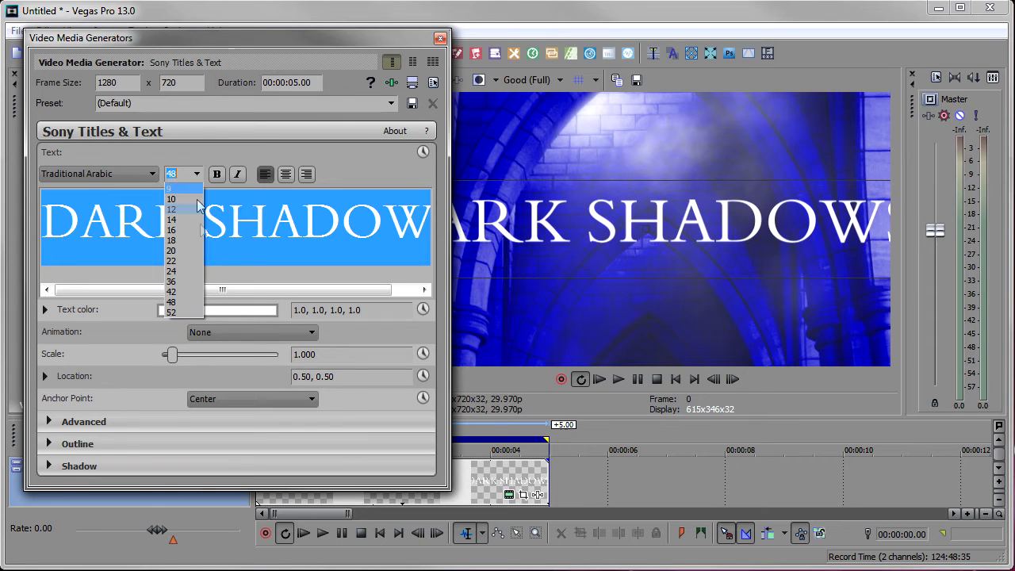
pyautogui.click(192, 282)
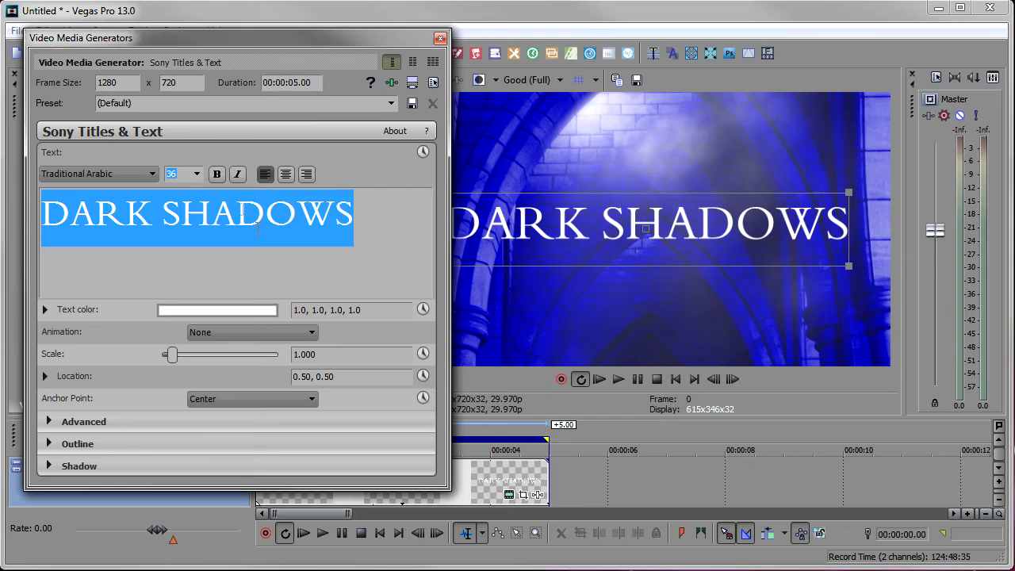
pyautogui.click(216, 174)
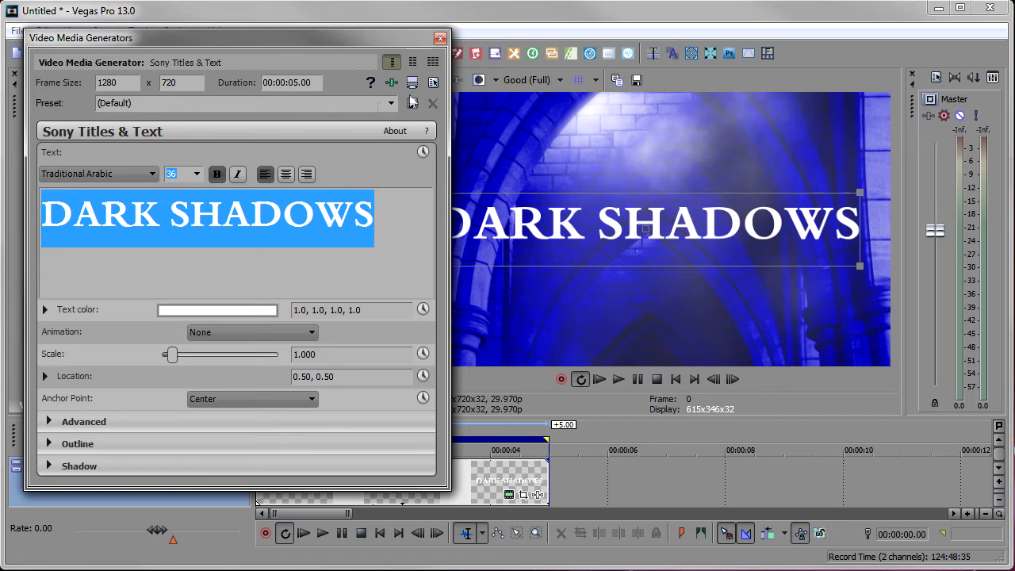
pyautogui.click(440, 38)
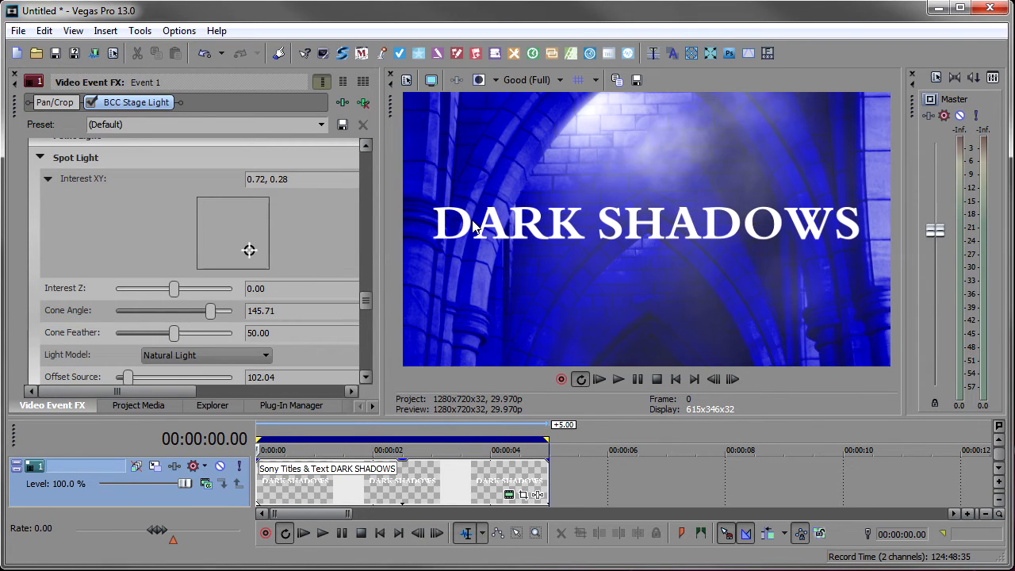
# Step: Add the BCC Grunge effect from BCC Stylize to the DARK SHADOWS title event and solo its track
pyautogui.click(536, 495)
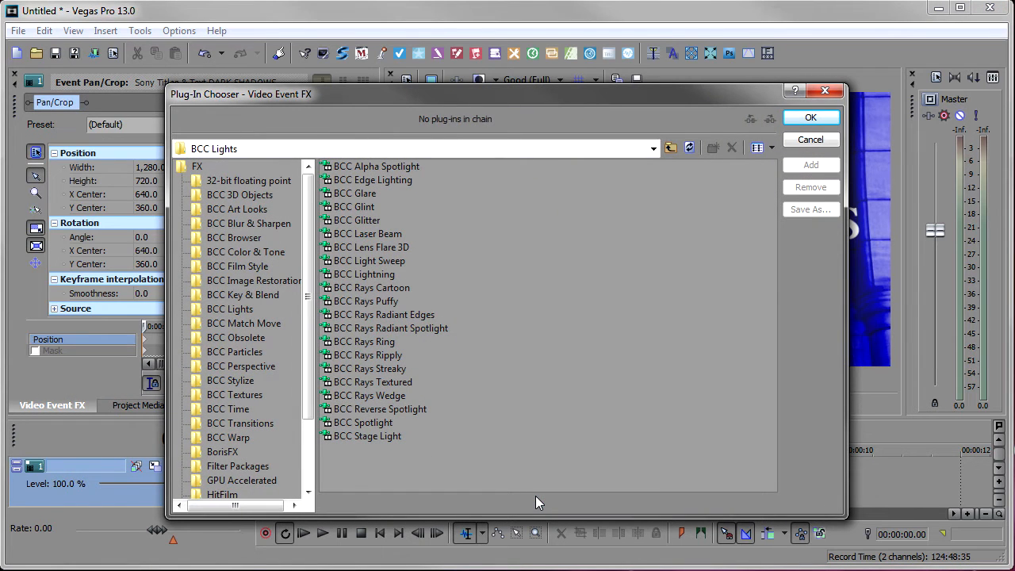
pyautogui.click(228, 380)
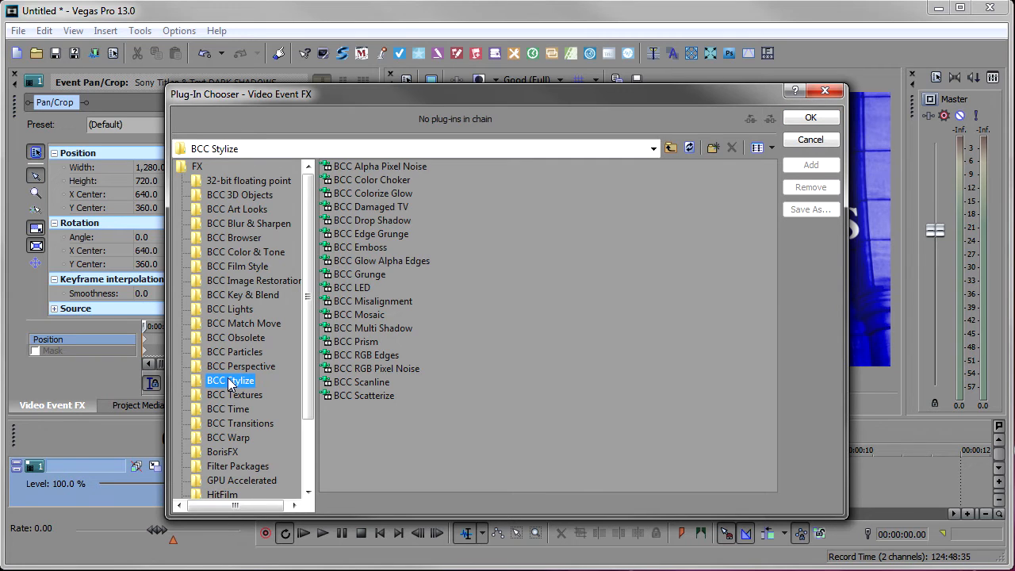
pyautogui.doubleClick(373, 274)
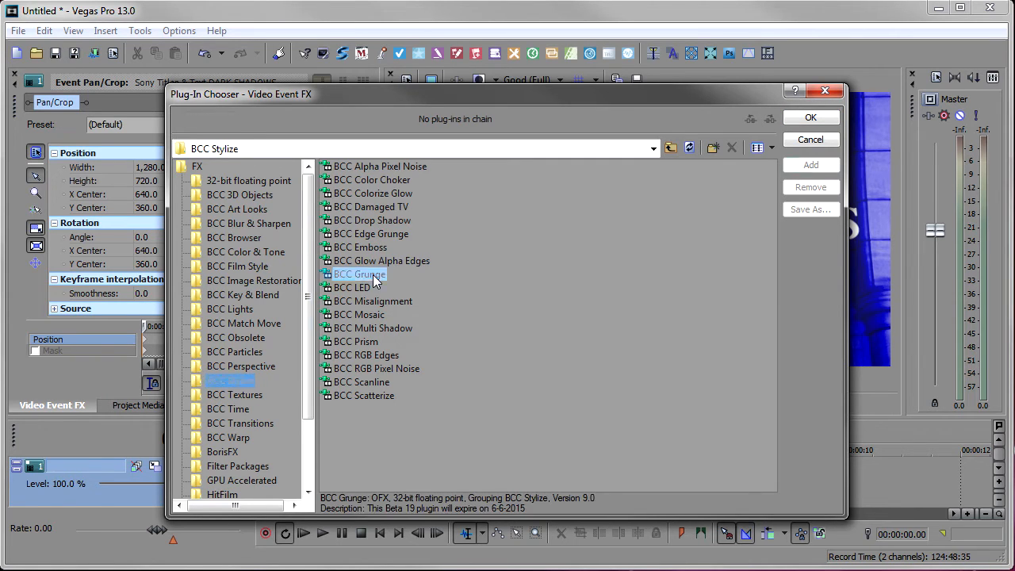
pyautogui.click(810, 117)
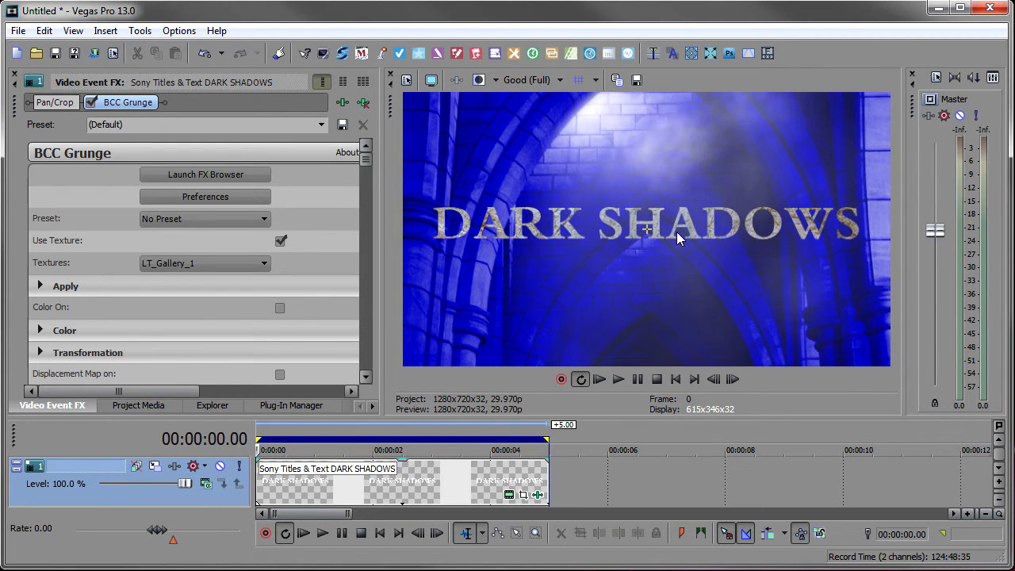
pyautogui.click(242, 468)
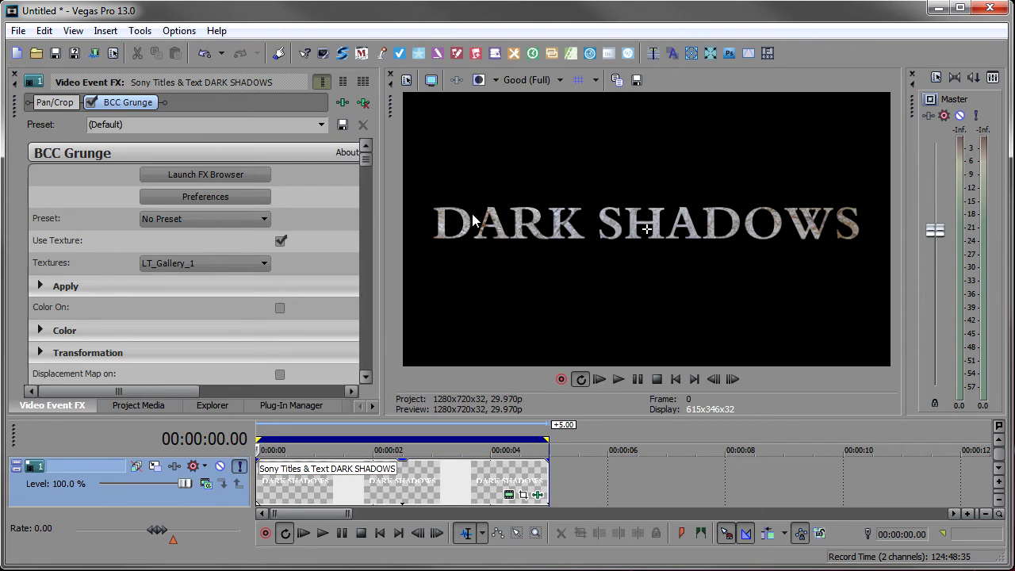
# Step: Try the LT_Gallery textures up to LT_Gallery_4 in the title's BCC Grunge effect
pyautogui.click(180, 268)
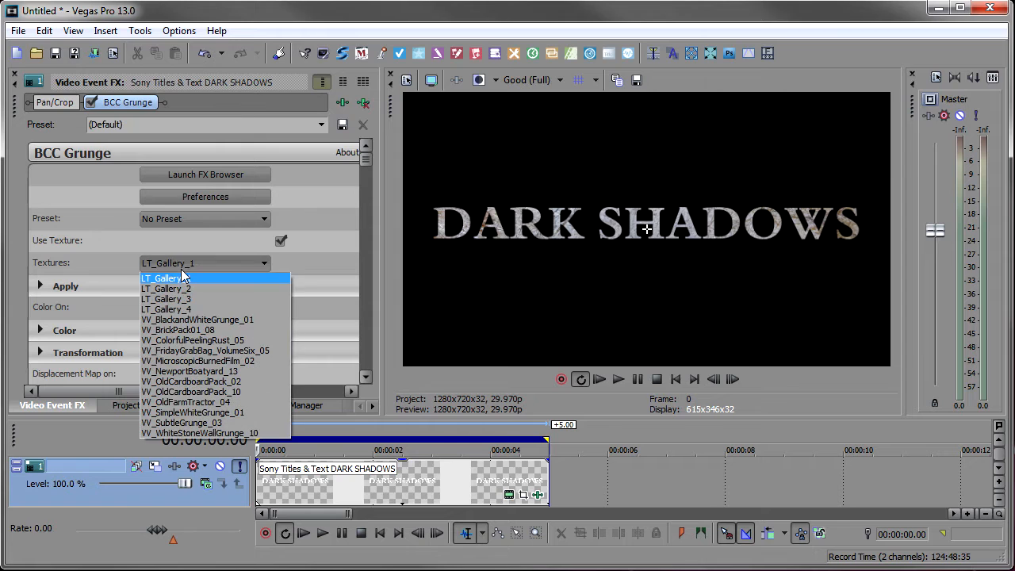
pyautogui.click(188, 288)
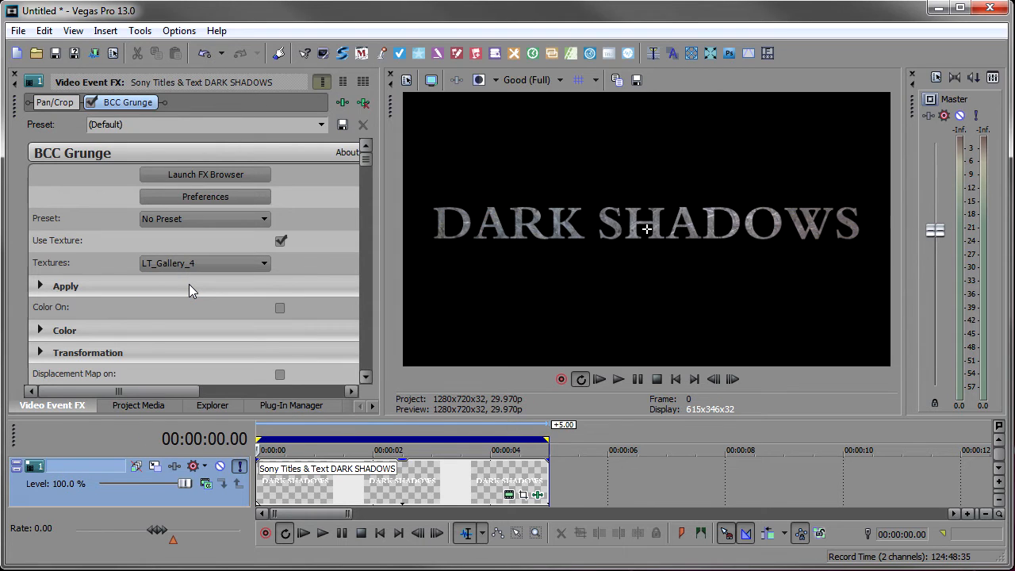
pyautogui.press('Down')
pyautogui.press('Down')
# Step: Preview the GreenGoblin, DeepBrick and AntiquedMetalFlake Grunge presets in the FX Browser, and leave it without applying any
pyautogui.click(204, 175)
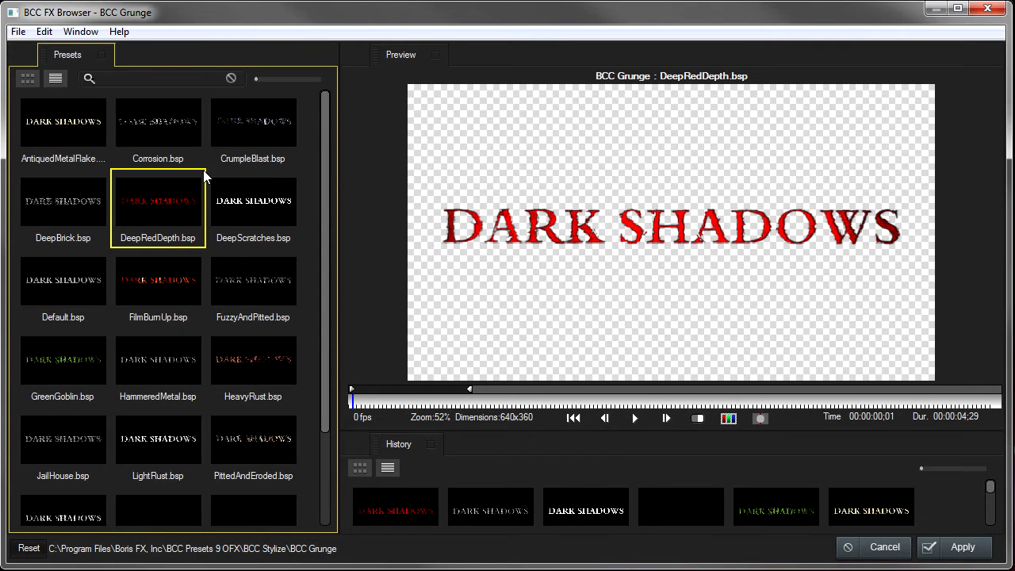
pyautogui.click(63, 363)
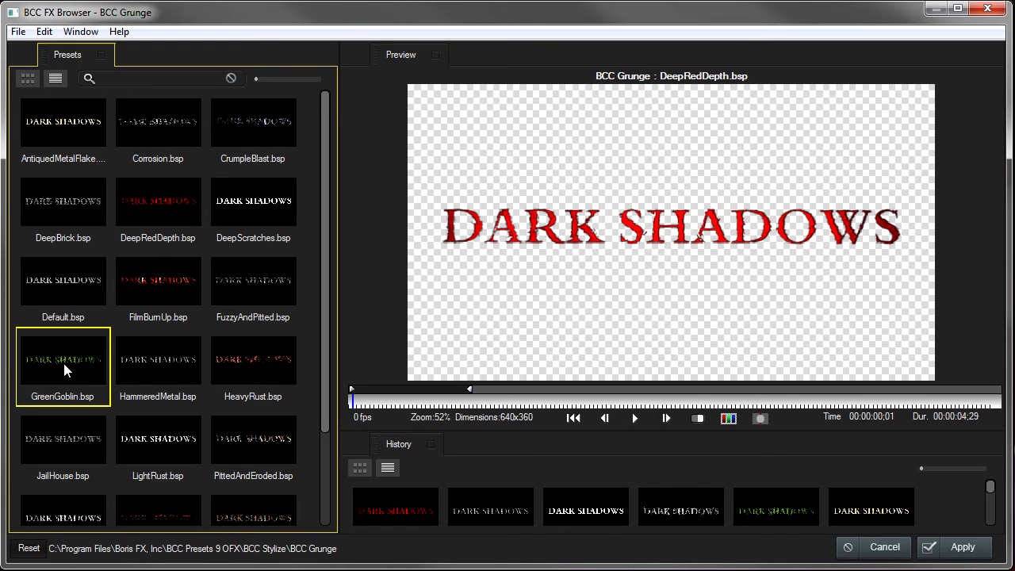
pyautogui.click(65, 193)
pyautogui.click(59, 123)
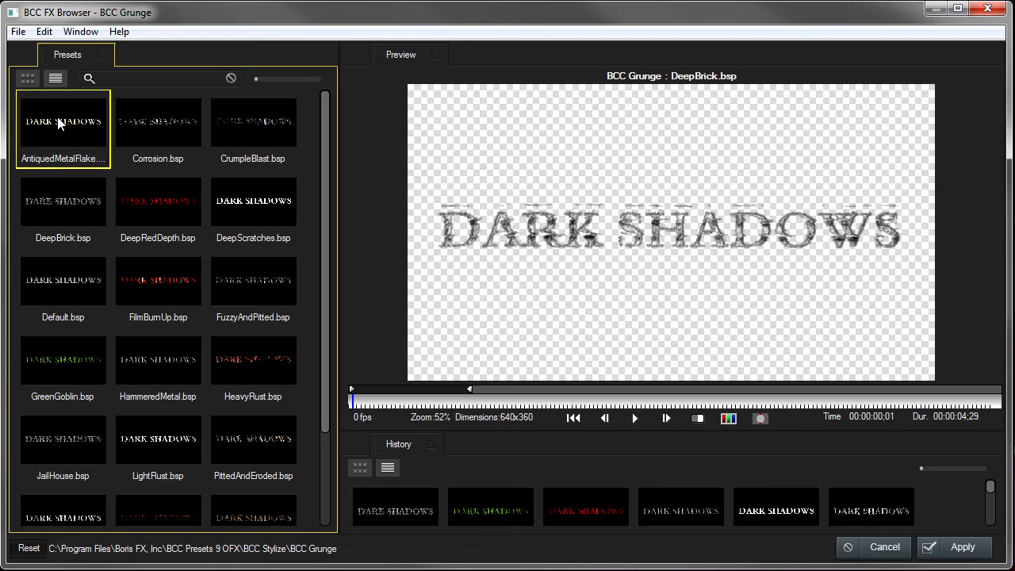
pyautogui.click(889, 546)
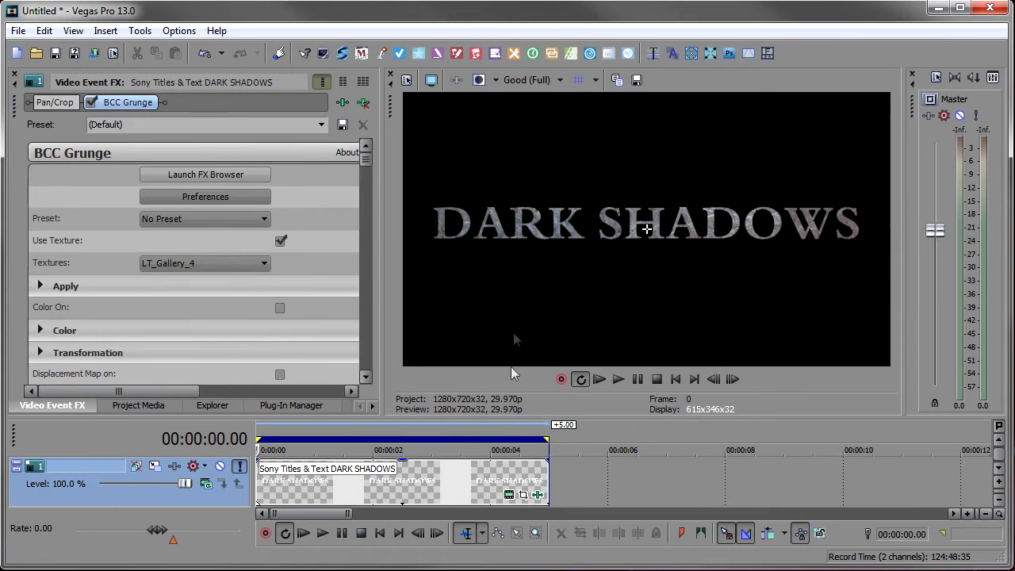
# Step: Set the Grunge texture to LT_Gallery_2 and enable the effect's Color option
pyautogui.click(223, 273)
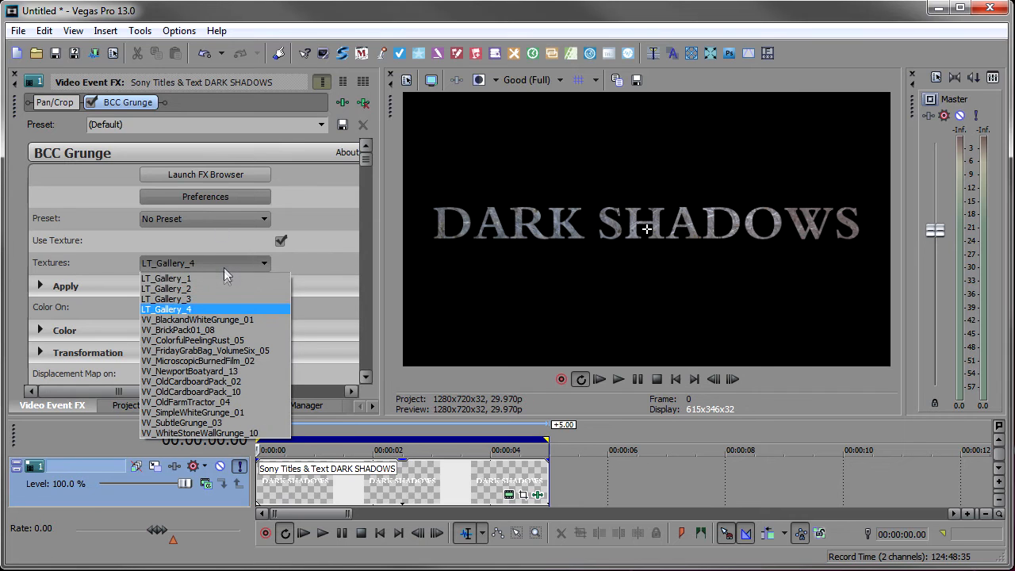
pyautogui.click(225, 288)
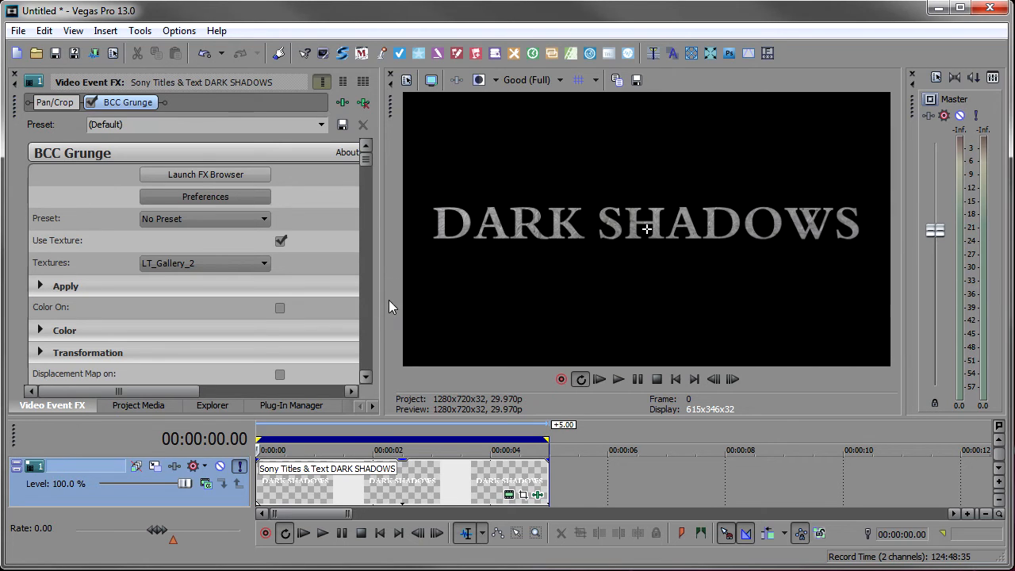
pyautogui.click(280, 308)
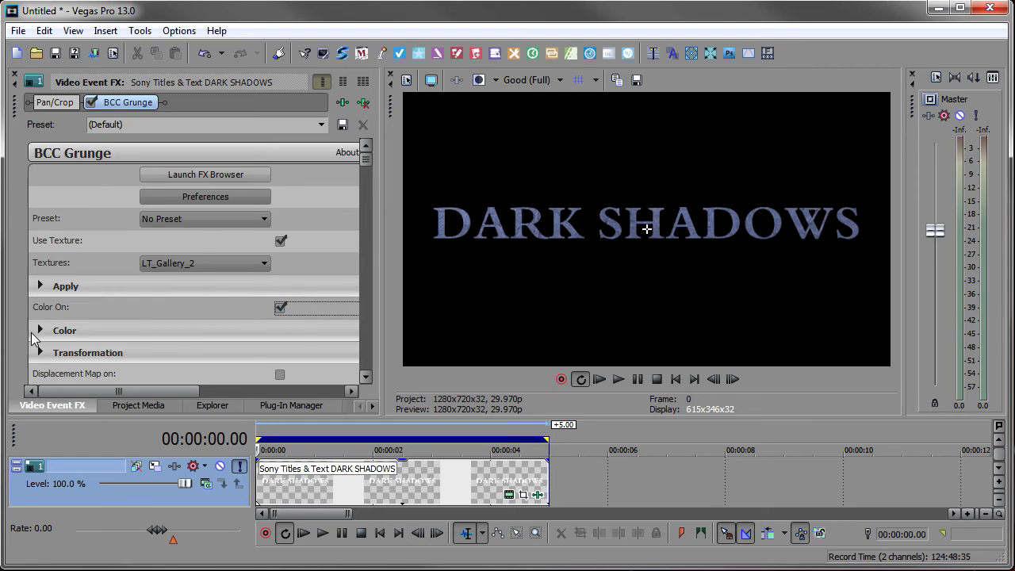
# Step: Change the Grunge tint color to a saturated red with HSV values of about 0, 0.99, 0.91
pyautogui.click(40, 330)
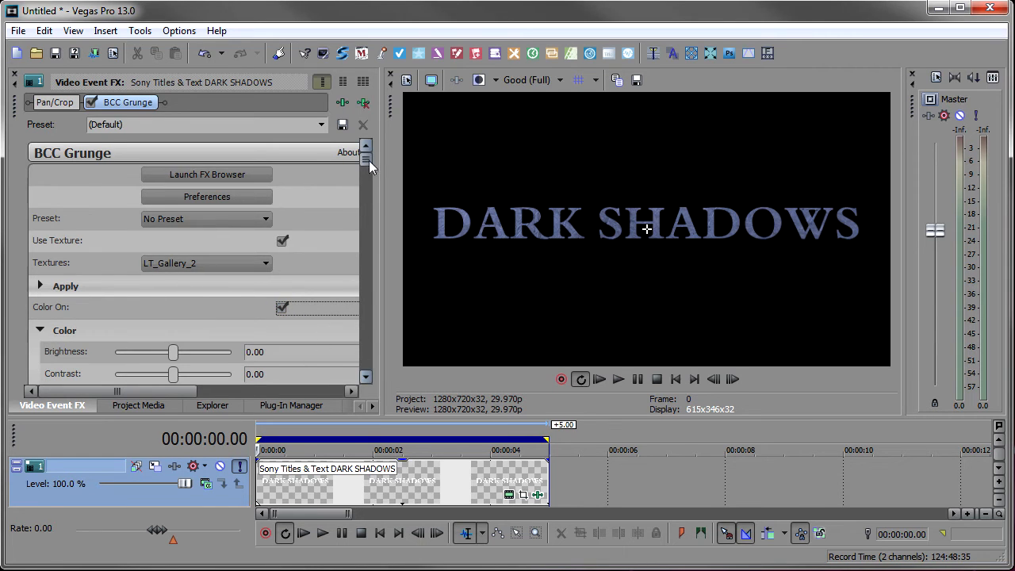
pyautogui.moveTo(369, 160); pyautogui.dragTo(368, 206)
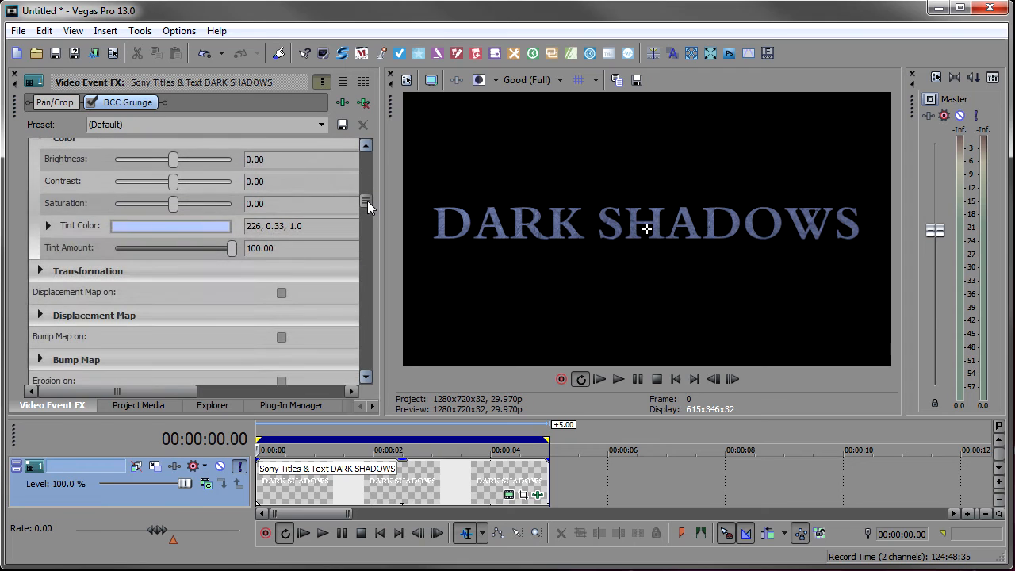
pyautogui.click(150, 226)
pyautogui.moveTo(222, 325); pyautogui.dragTo(227, 266)
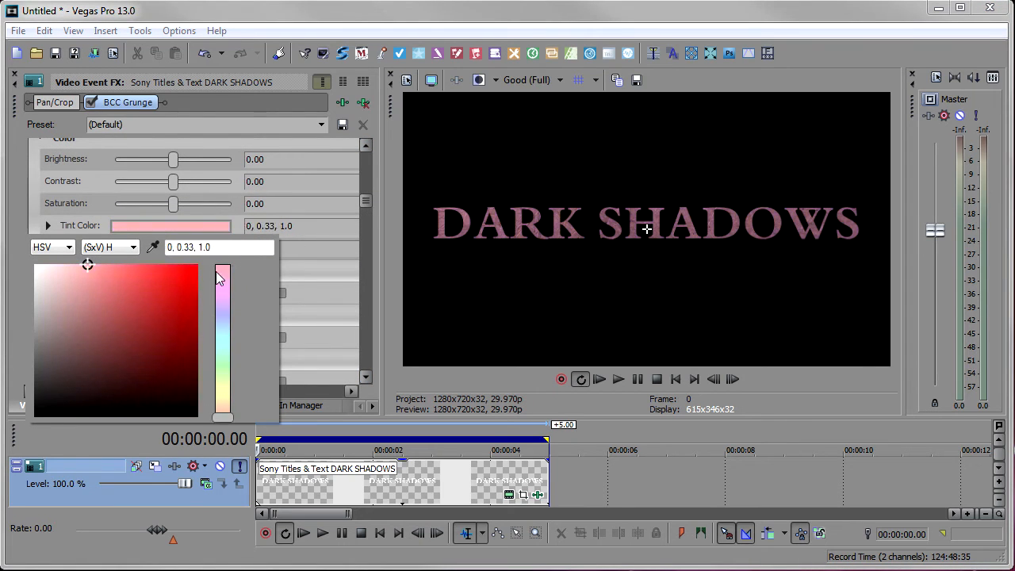
pyautogui.click(184, 274)
pyautogui.moveTo(184, 275)
pyautogui.mouseDown()
pyautogui.moveTo(193, 287)
pyautogui.moveTo(197, 279)
pyautogui.mouseUp()
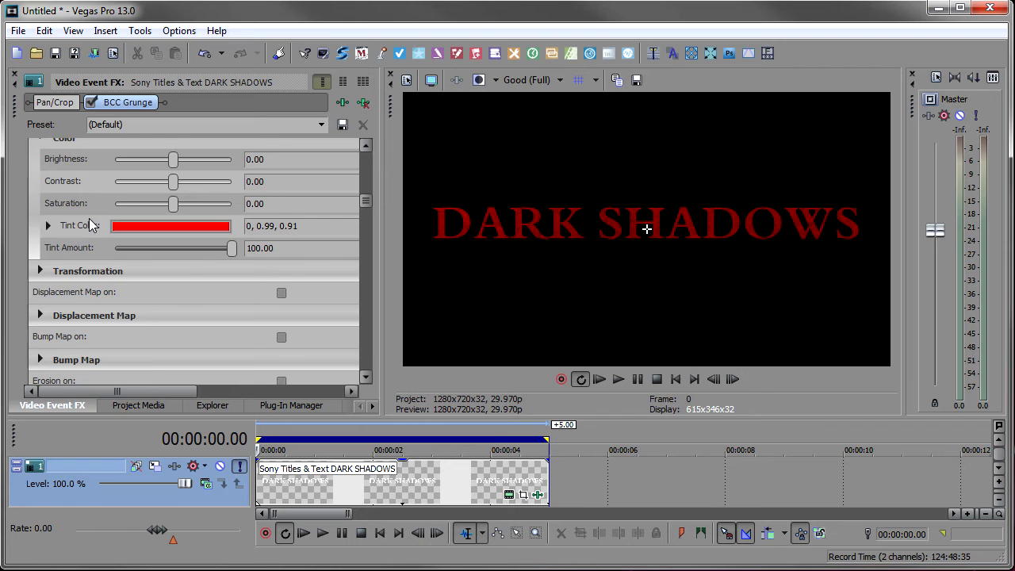
# Step: Add the BCC Edge Lighting effect from BCC Lights after Grunge on the title event
pyautogui.click(341, 102)
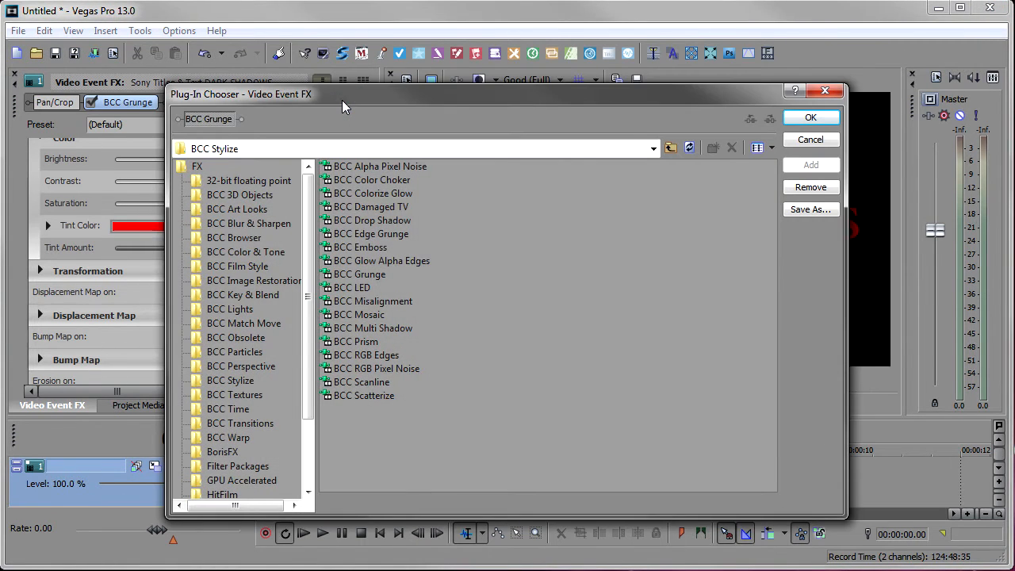
pyautogui.click(229, 310)
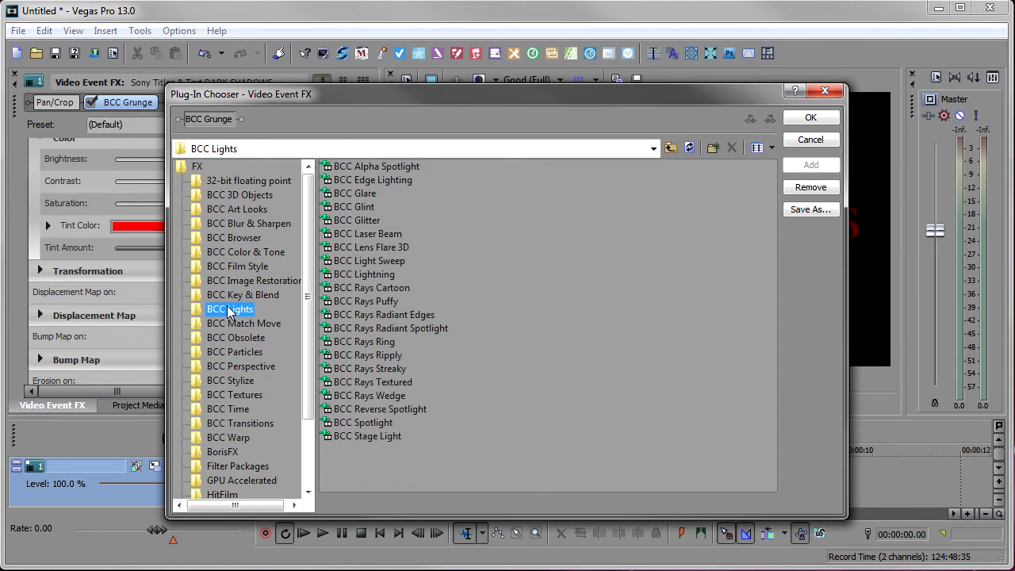
pyautogui.doubleClick(384, 182)
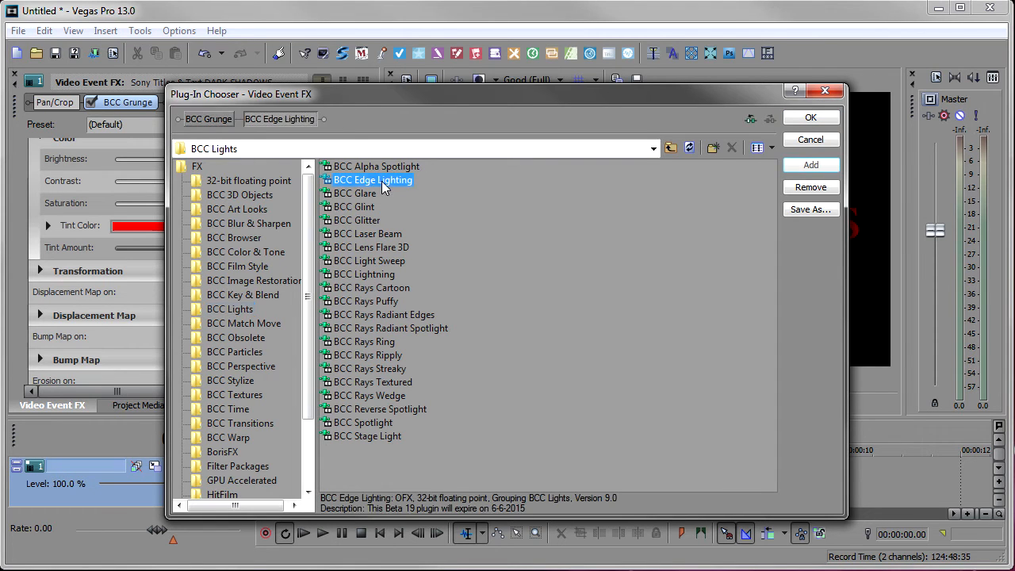
pyautogui.click(793, 115)
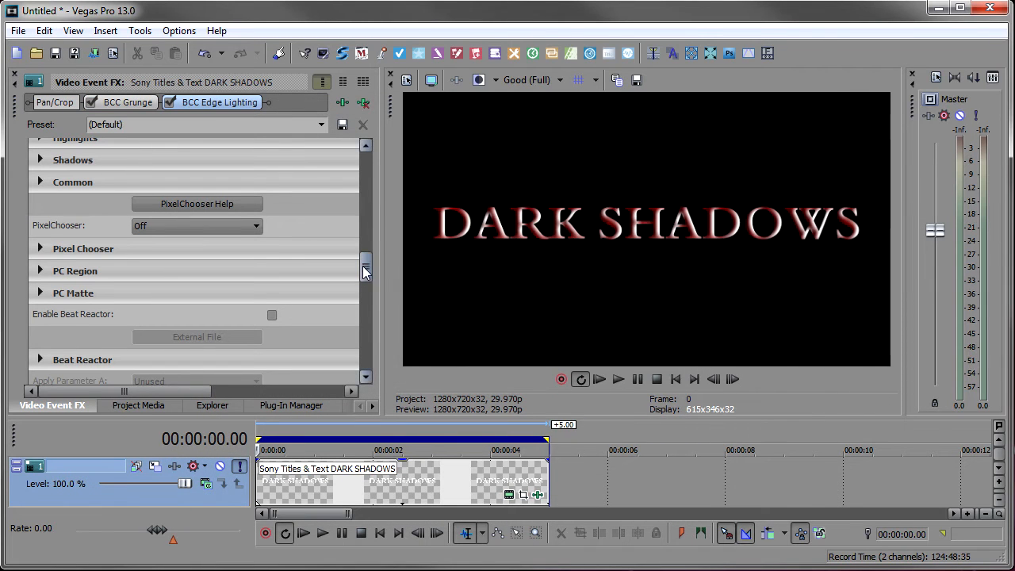
# Step: Set the Edge Lighting Highlight Post Blur to 2
pyautogui.moveTo(366, 269); pyautogui.dragTo(368, 200)
pyautogui.click(40, 282)
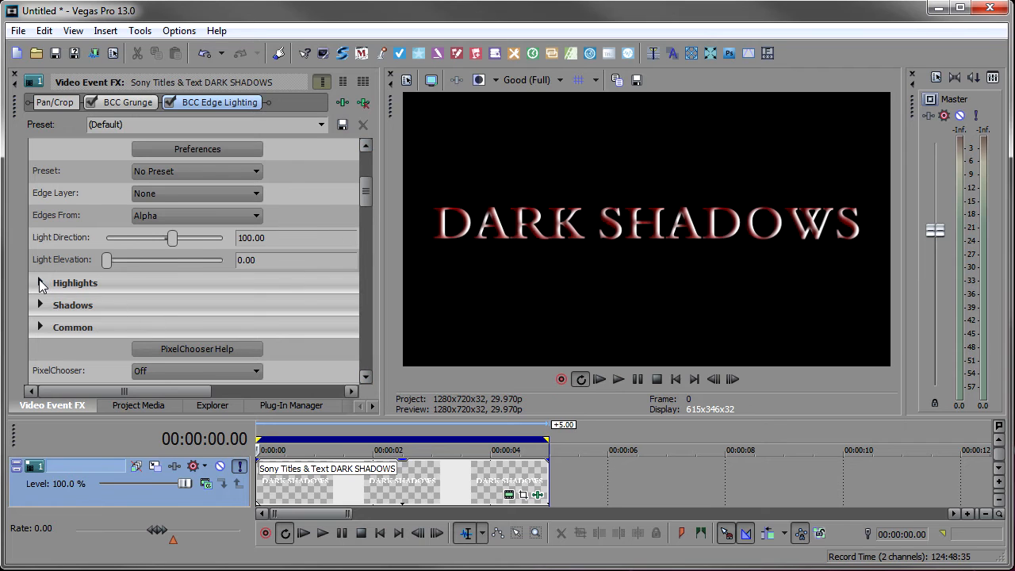
pyautogui.moveTo(367, 182); pyautogui.dragTo(366, 222)
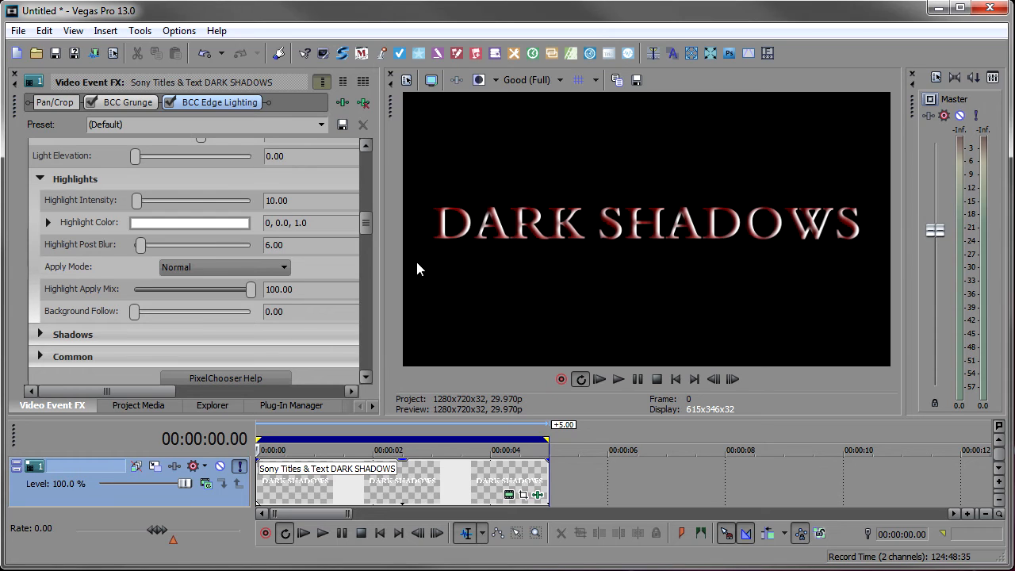
pyautogui.moveTo(292, 250); pyautogui.dragTo(229, 245)
pyautogui.write('2')
pyautogui.press('Return')
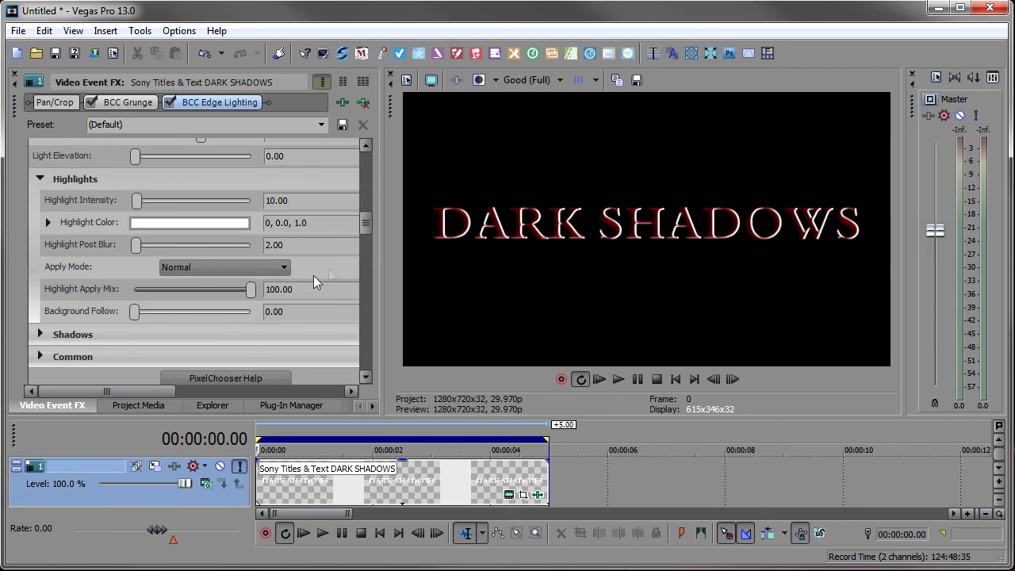
# Step: Set the Edge Lighting Shadow Post Blur to 2
pyautogui.moveTo(363, 224); pyautogui.dragTo(367, 253)
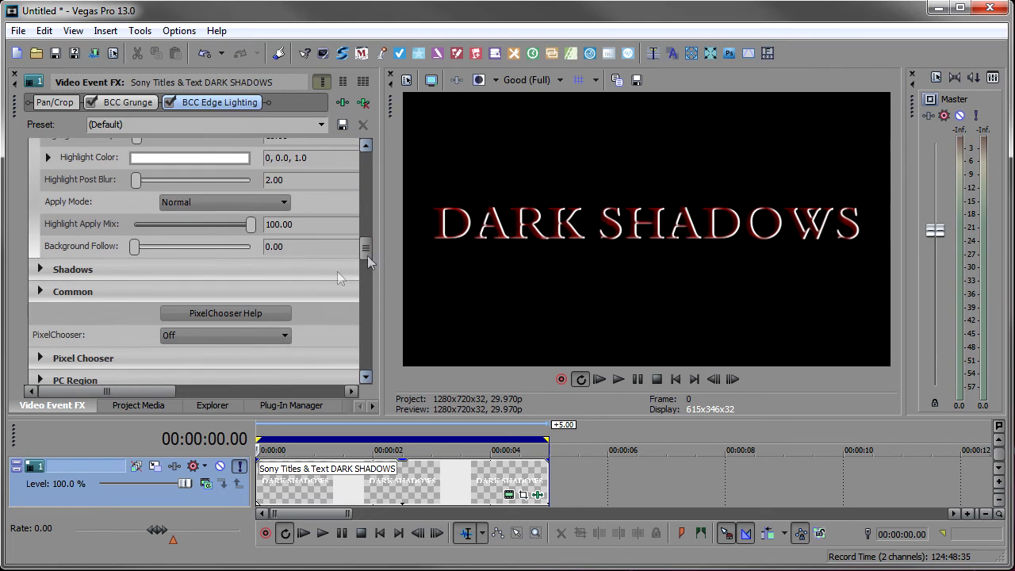
pyautogui.click(40, 269)
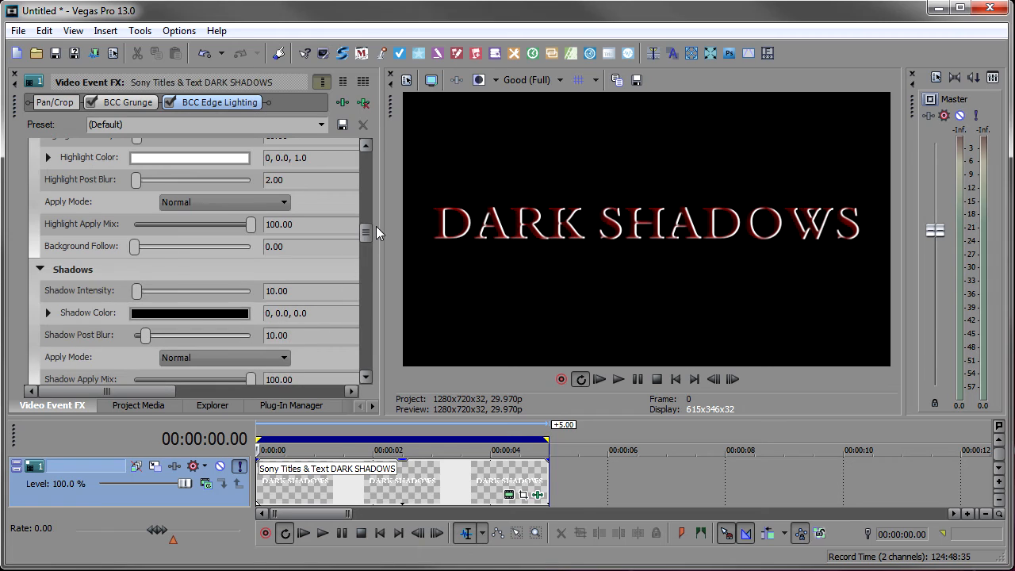
pyautogui.doubleClick(277, 336)
pyautogui.write('2')
pyautogui.press('Return')
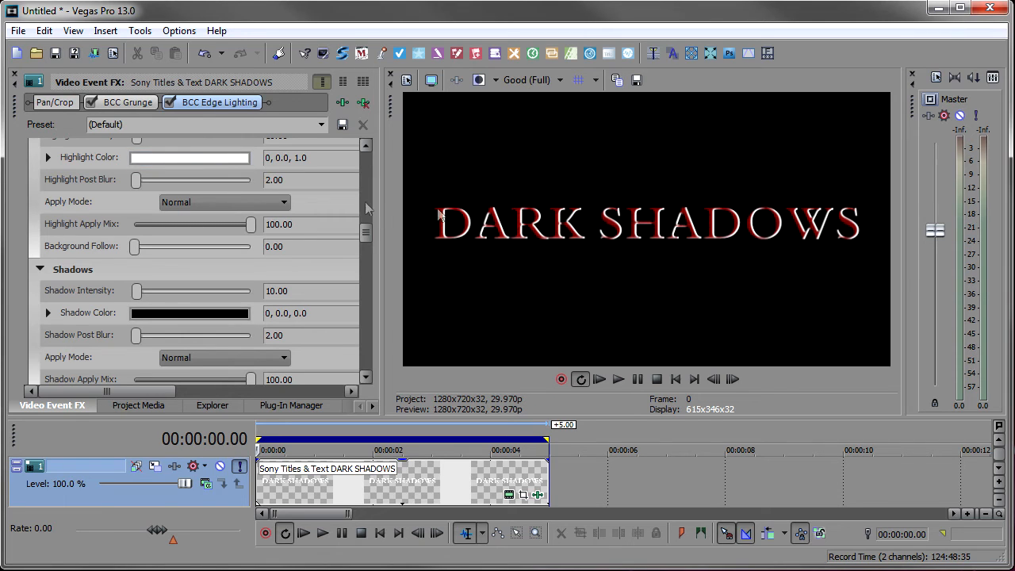
# Step: Set the Edge Lighting highlight color to a pale pink, about HSV 0, 0.2, 0.96, and unsolo the title track
pyautogui.click(201, 159)
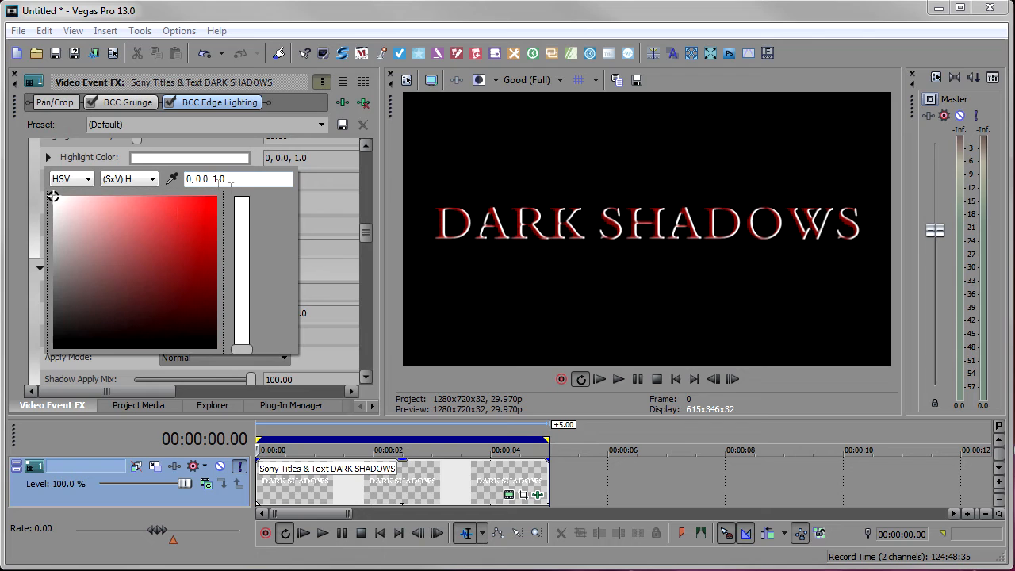
pyautogui.click(106, 204)
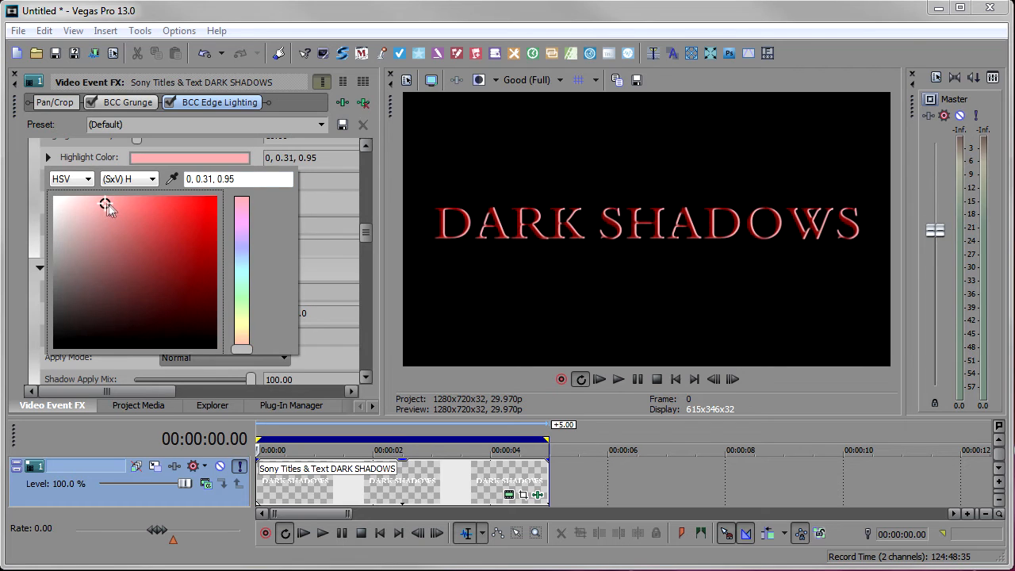
pyautogui.click(86, 201)
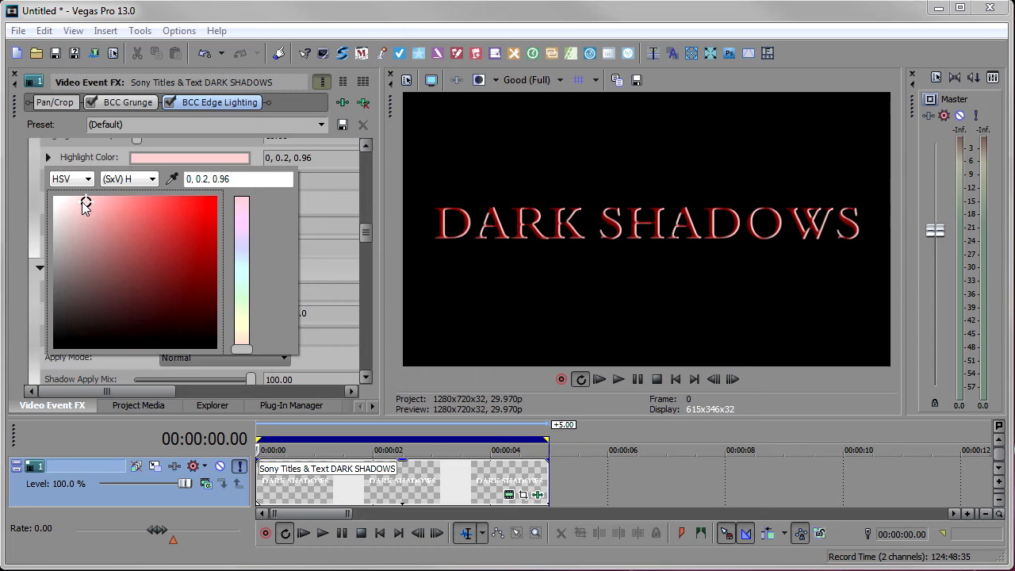
pyautogui.click(99, 159)
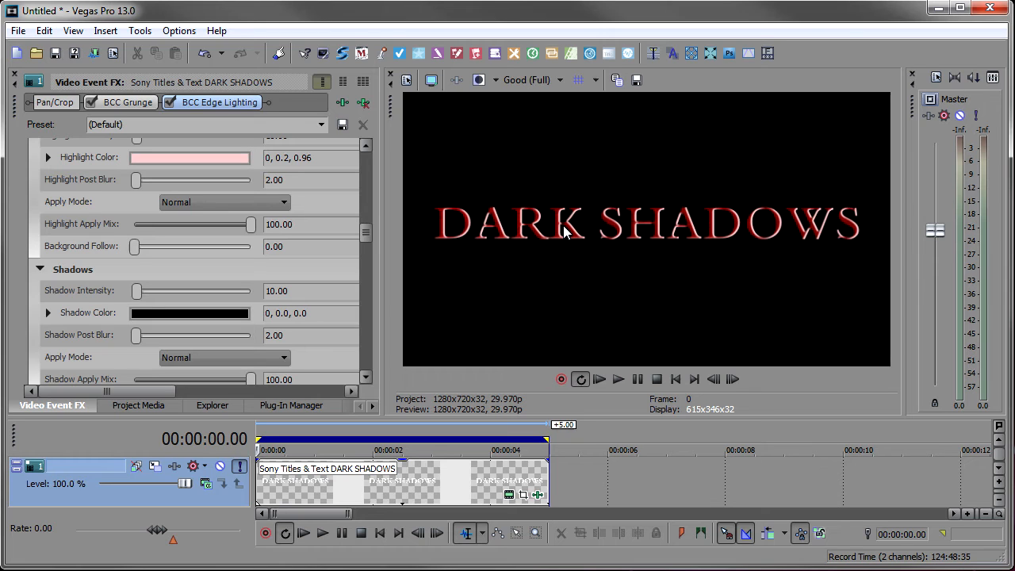
pyautogui.click(238, 469)
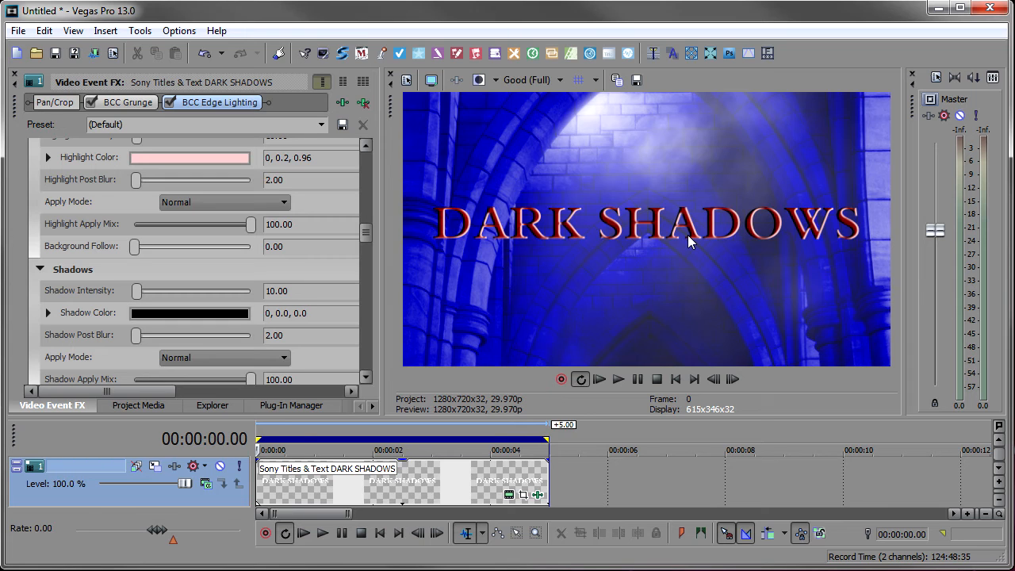
# Step: Add BCC Glow Alpha Edges from BCC Stylize to the title event and set its glow width to about 7.14
pyautogui.click(341, 106)
pyautogui.click(222, 381)
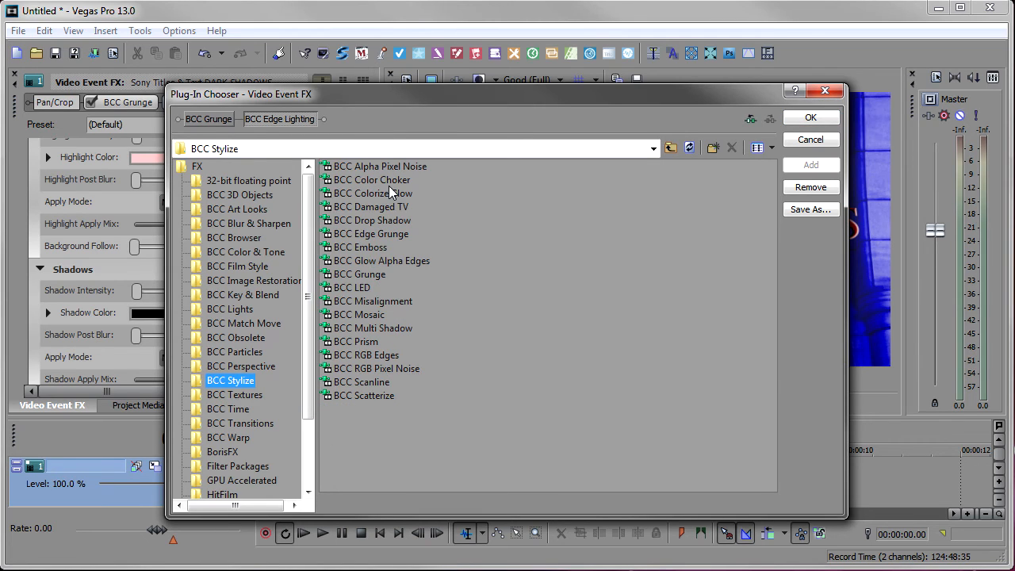
pyautogui.doubleClick(402, 268)
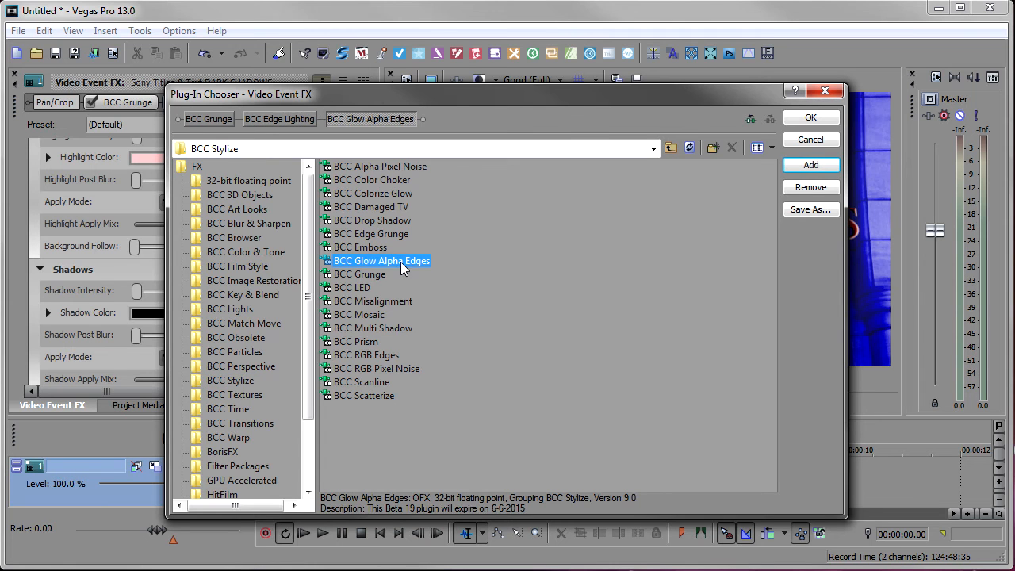
pyautogui.click(809, 117)
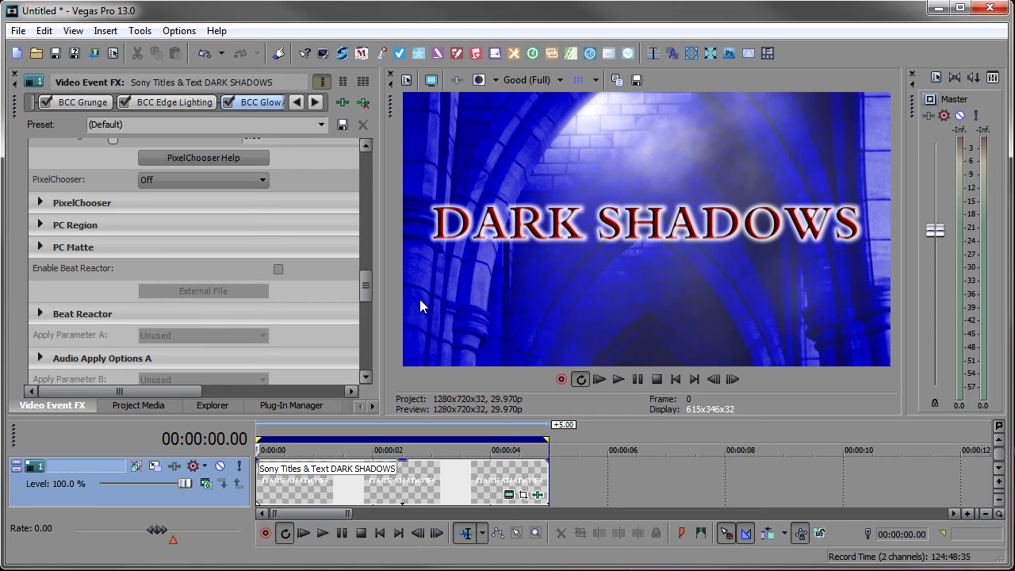
pyautogui.moveTo(363, 287); pyautogui.dragTo(363, 176)
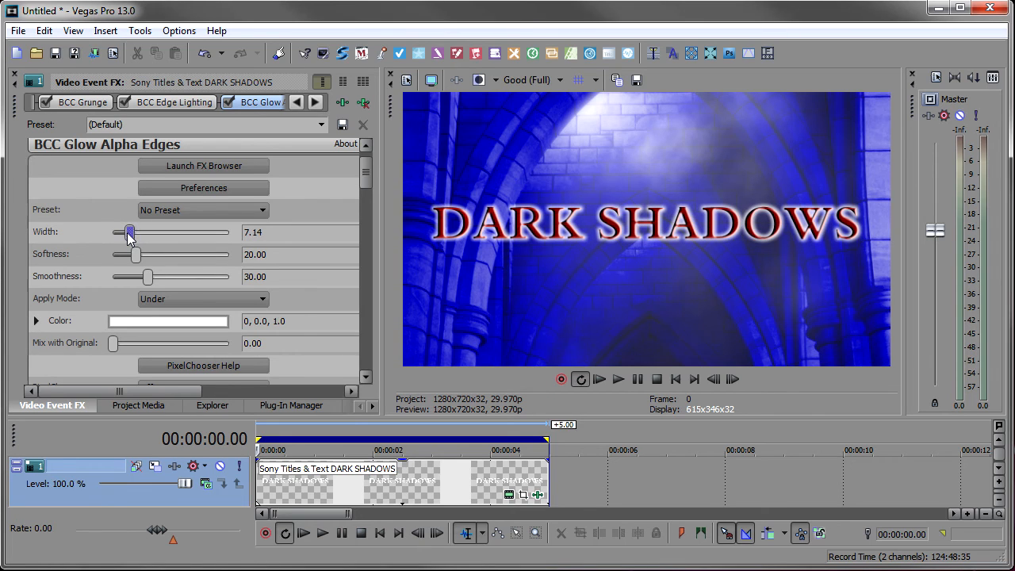
# Step: Select the title event and play the looped opening of the timeline to review the finished composite
pyautogui.click(386, 483)
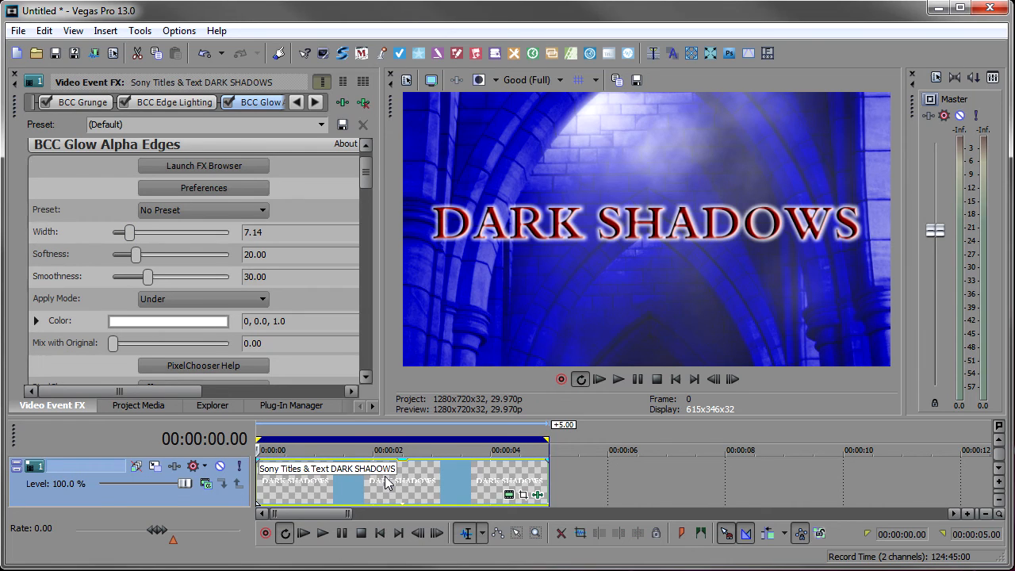
pyautogui.press('space')
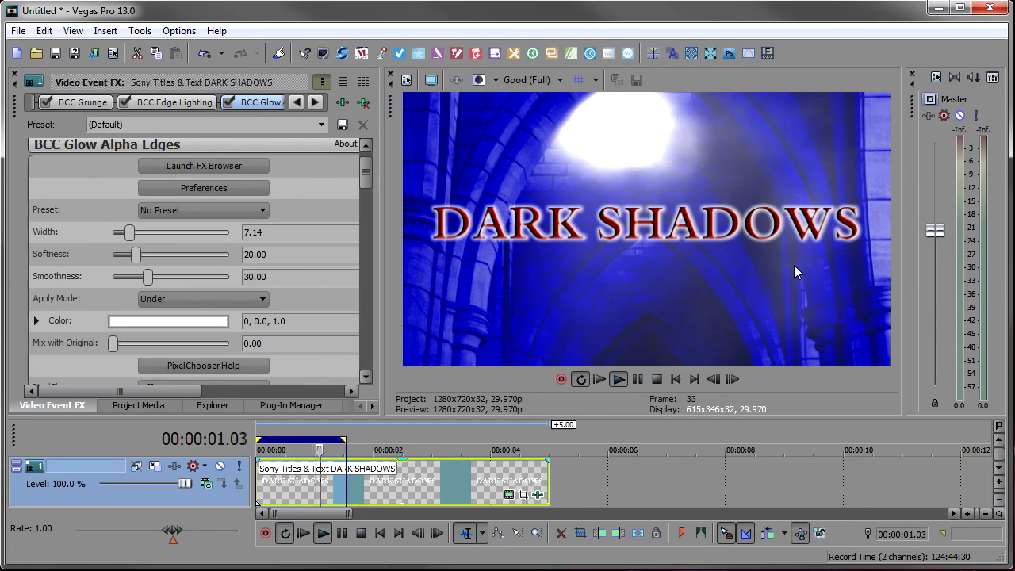
pyautogui.press('space')
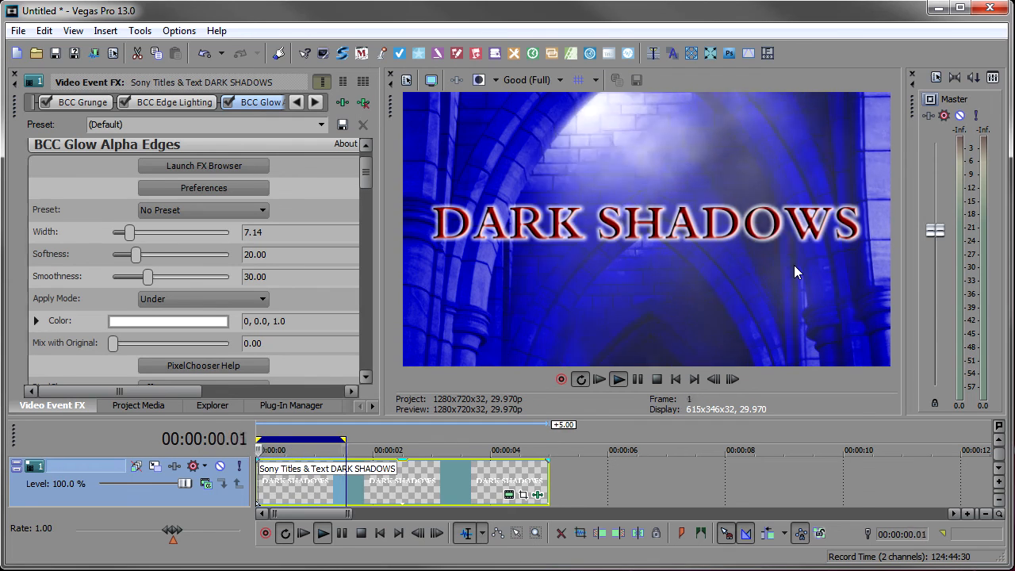